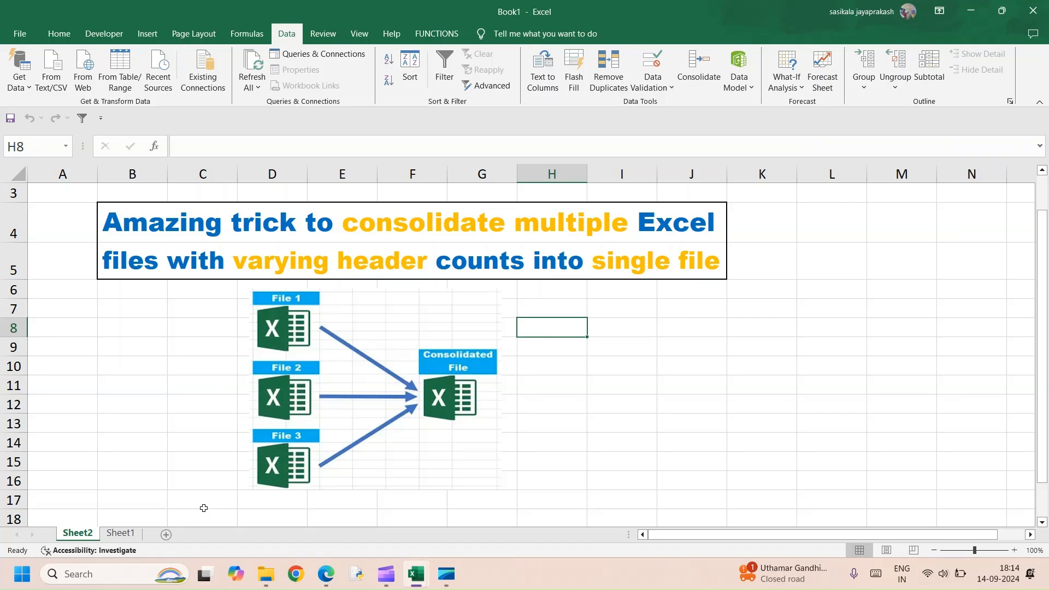
Review the source data in the 2020.xlsx, 2021.xlsx and 2019.xlsx workbooks, including their headers and sheet names.
mouse_move(412, 580)
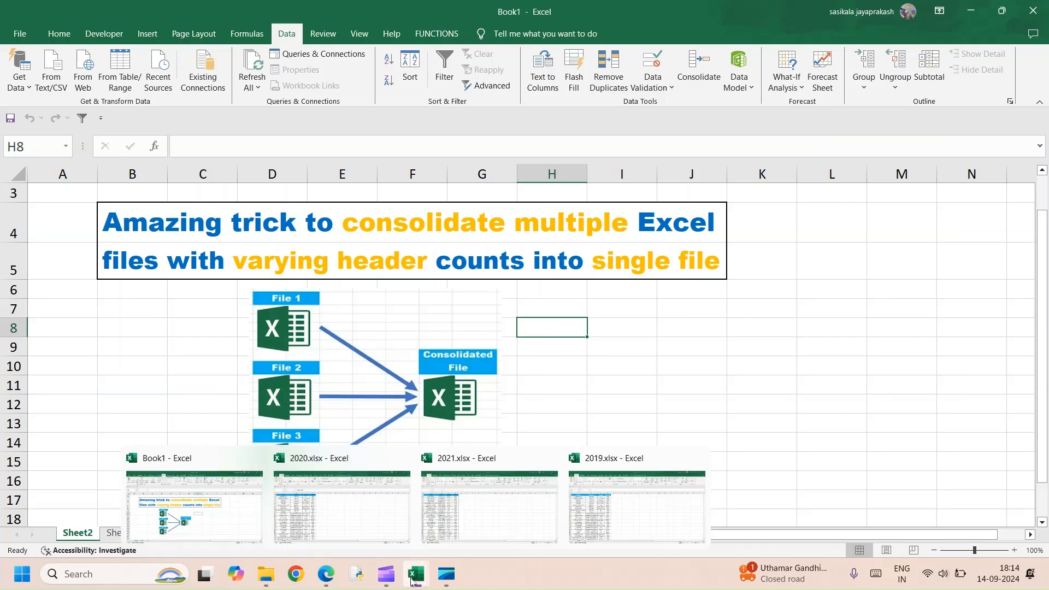
left_click(363, 529)
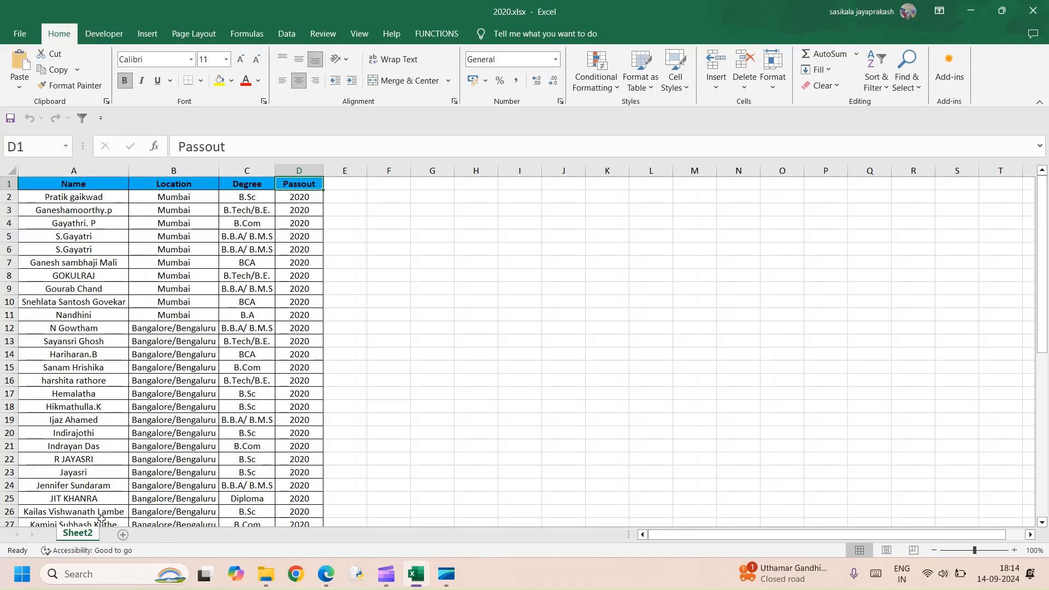
mouse_move(425, 580)
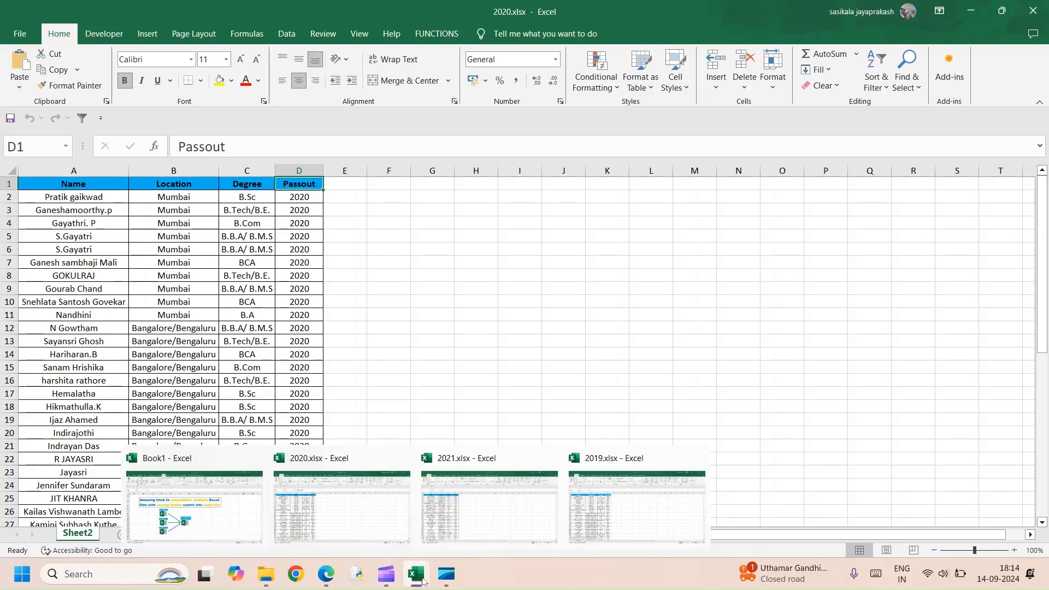
left_click(483, 510)
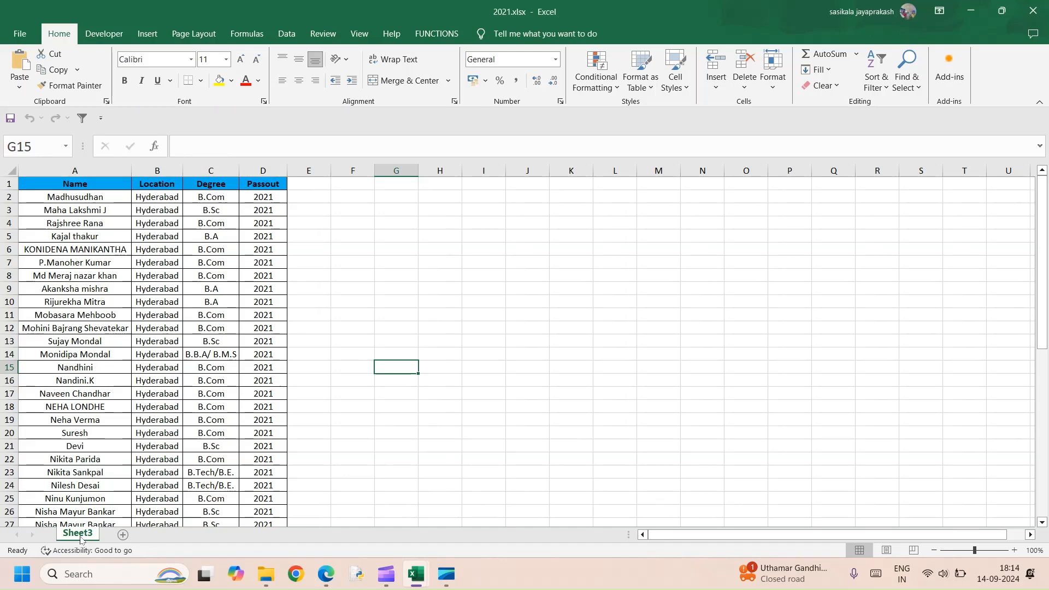
mouse_move(415, 573)
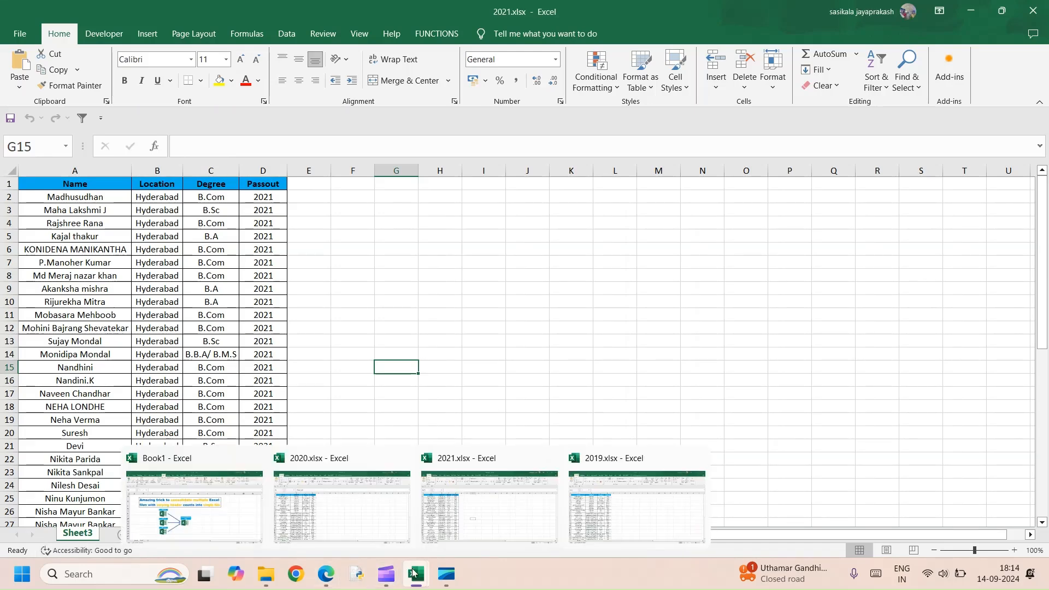
left_click(650, 514)
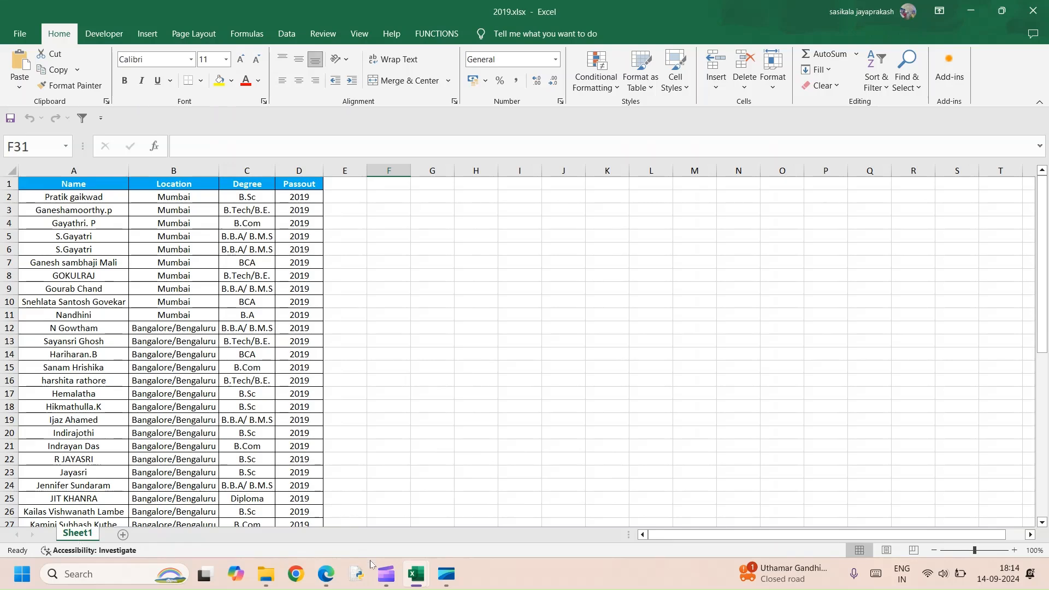
From Sheet1 of Book1, import the desktop folder Merge as a data source and open it for transforming in Power Query.
mouse_move(429, 579)
left_click(223, 534)
left_click(120, 532)
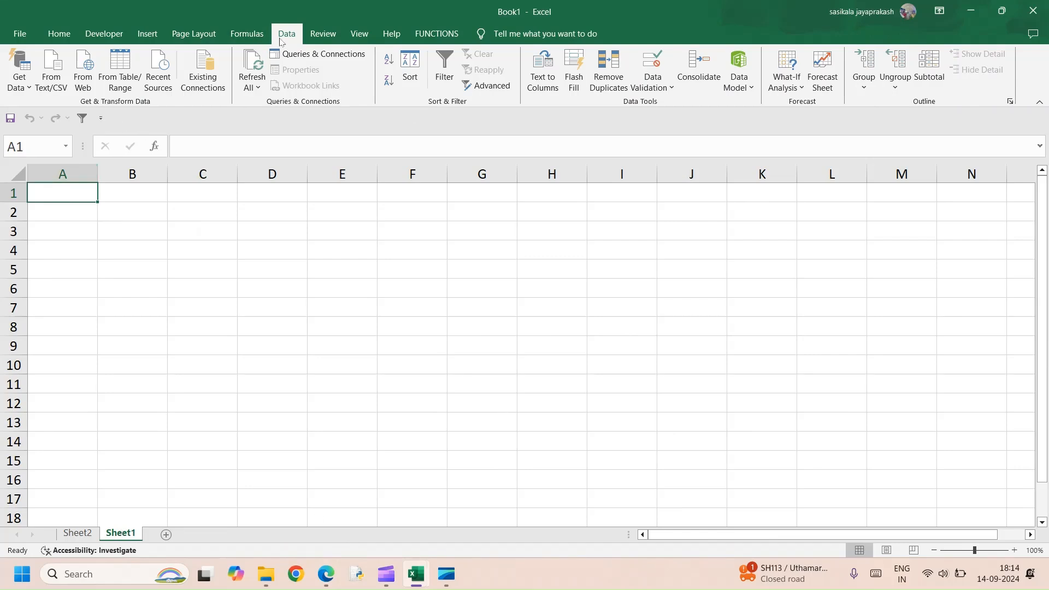
left_click(24, 86)
mouse_move(43, 110)
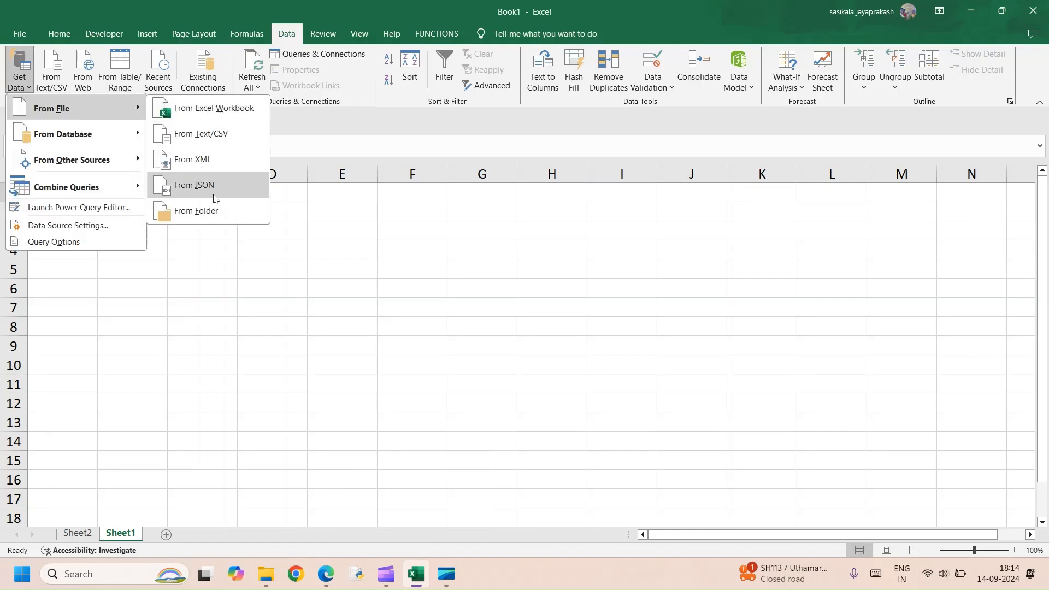
left_click(214, 215)
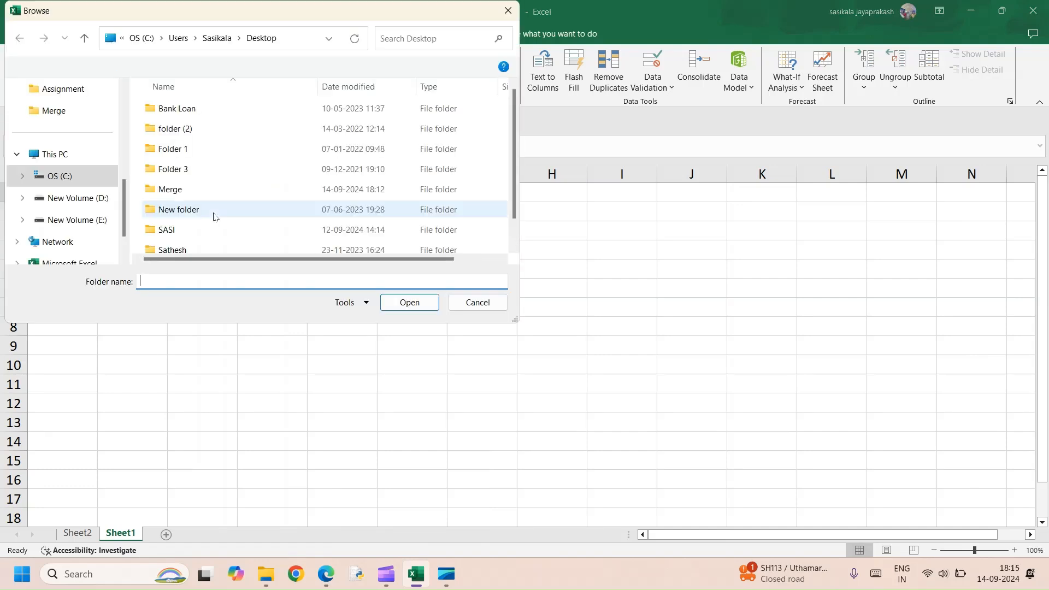
left_click(170, 189)
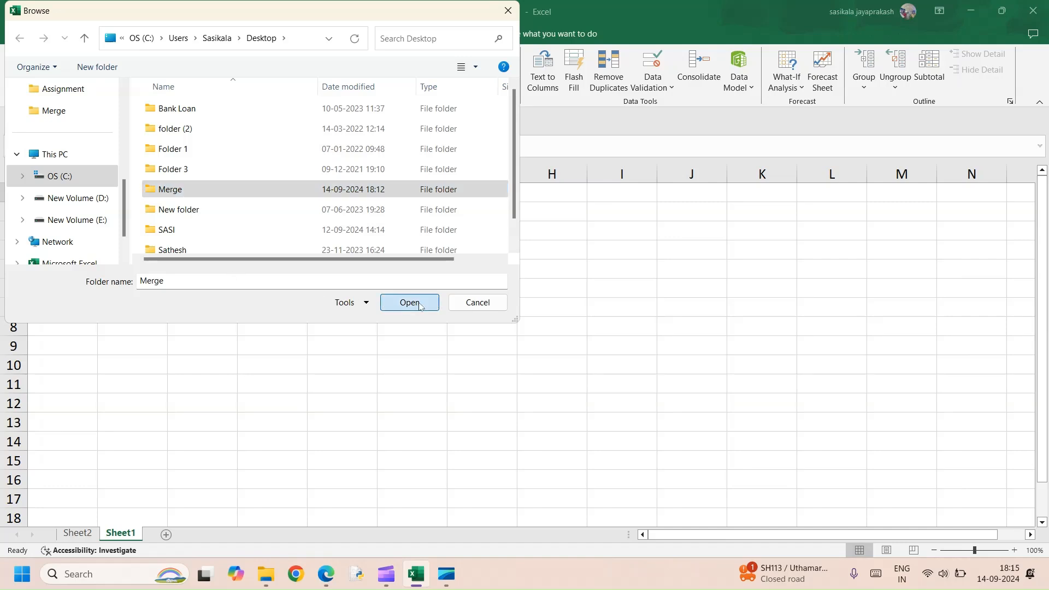
left_click(409, 303)
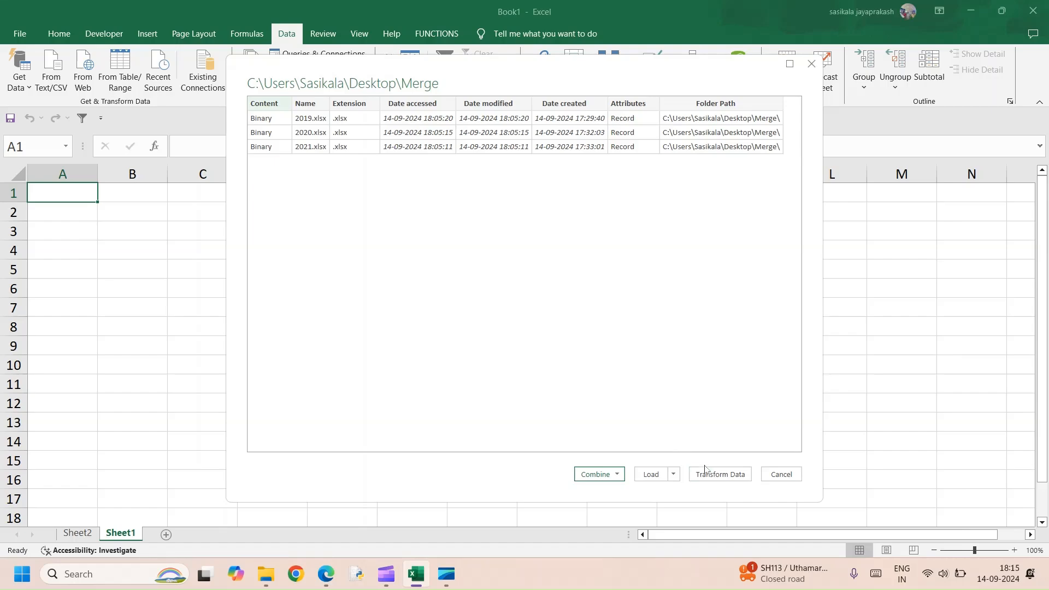
left_click(720, 474)
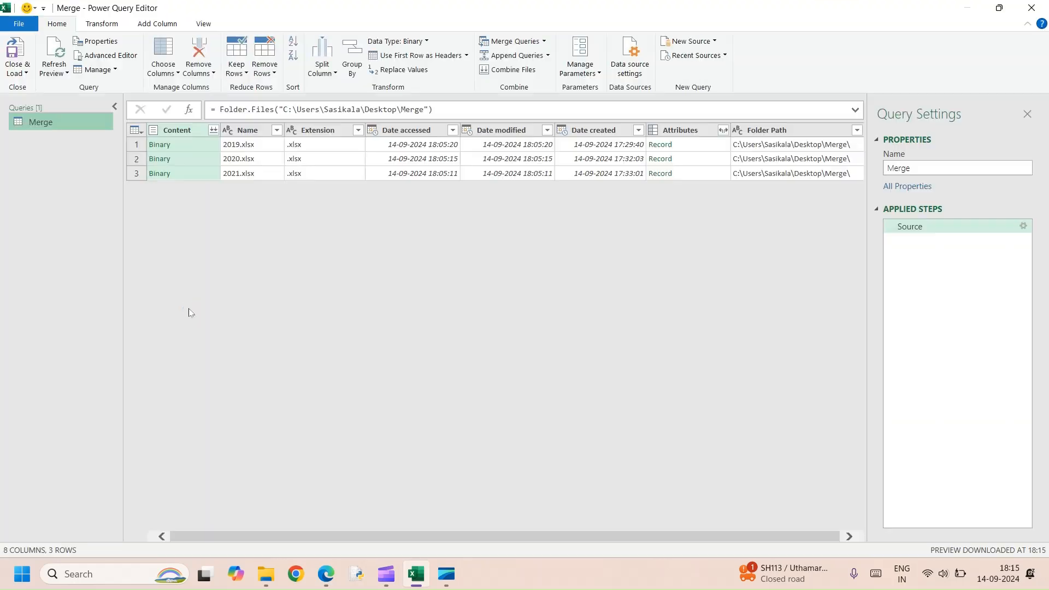
Try to combine the folder's files using 2019.xlsx as the sample file and Sheet1 as the object to extract, and check the combined rows.
left_click(213, 131)
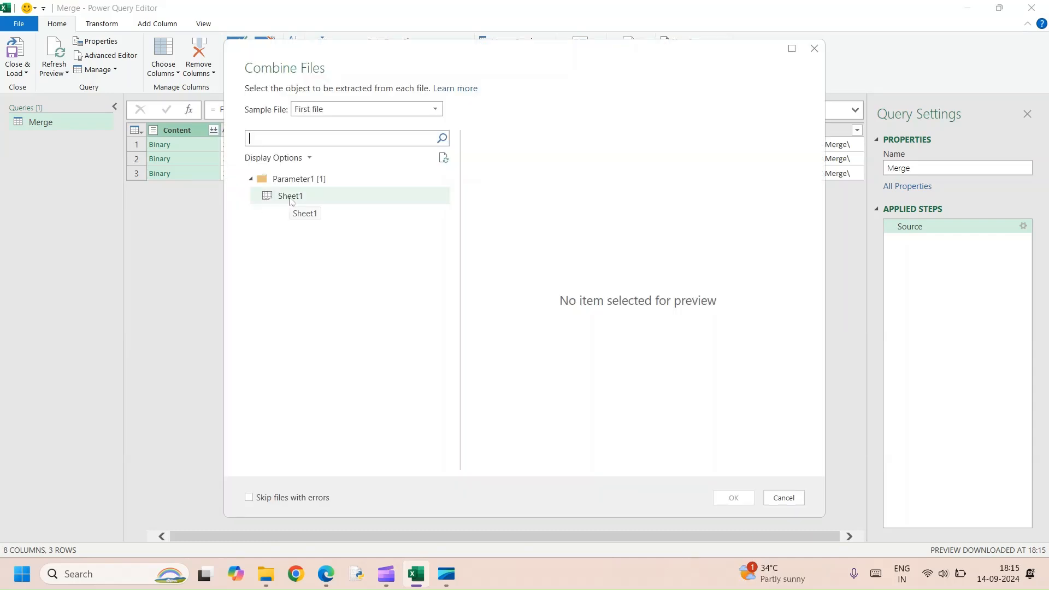
left_click(344, 110)
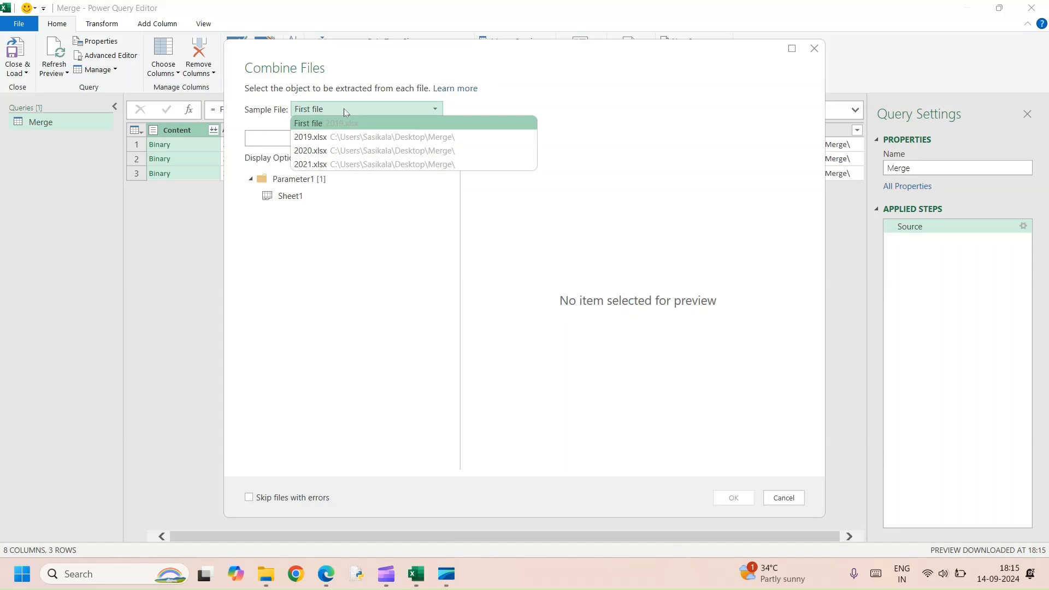
left_click(325, 138)
left_click(293, 203)
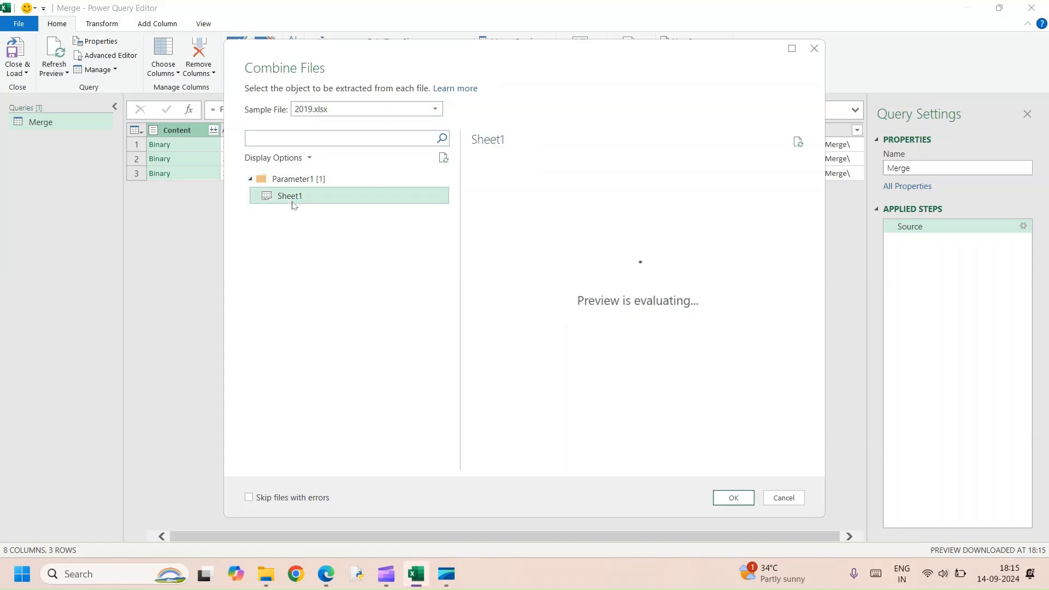
left_click(733, 497)
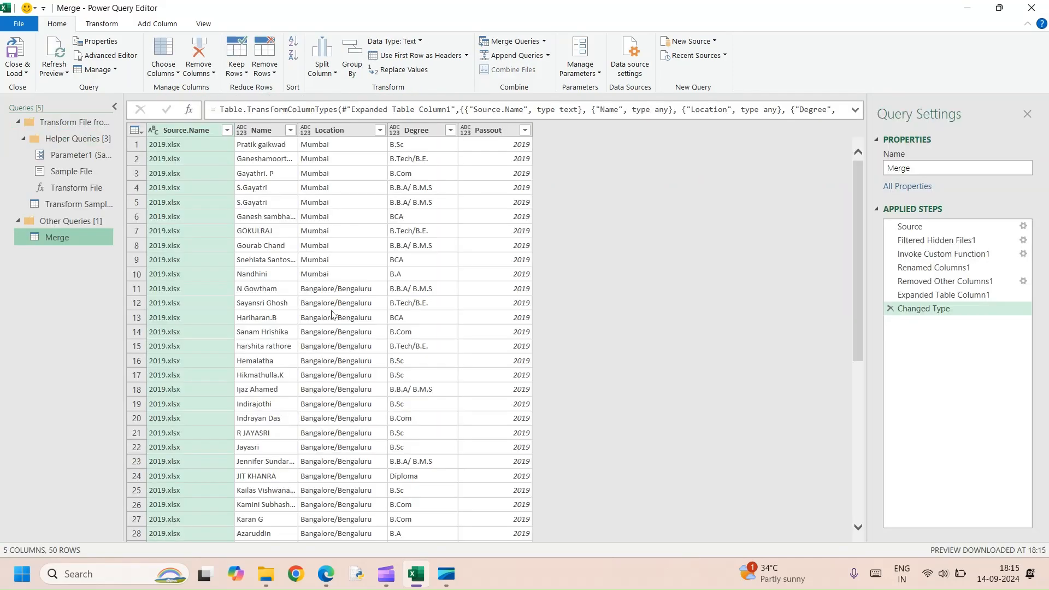
scroll(476, 308, "down", 5)
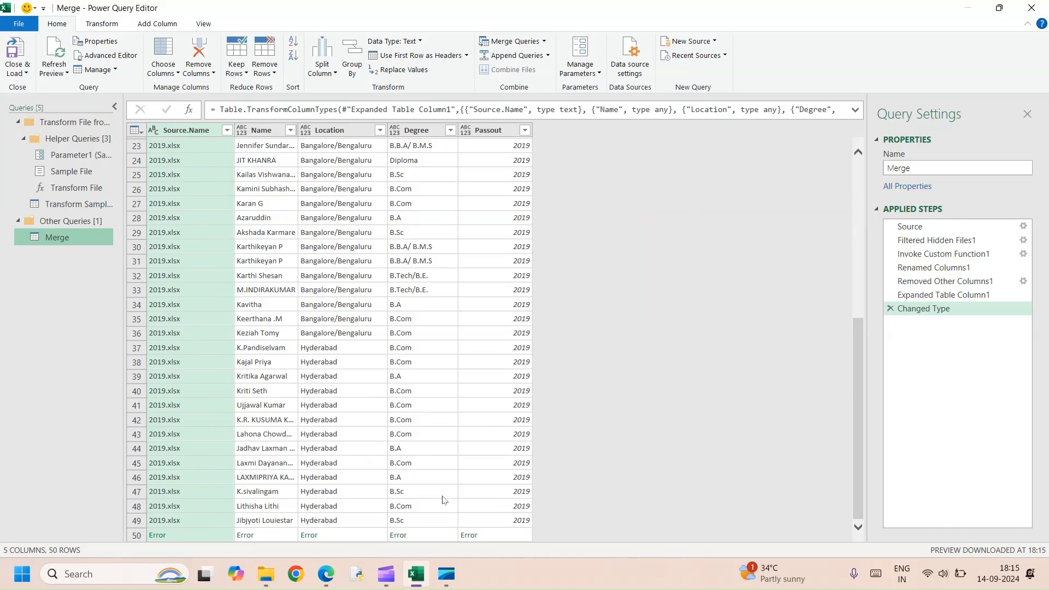
Delete the Merge query's applied steps from Changed Type back through Filtered Hidden Files1, keeping only Source.
left_click(890, 309)
left_click(889, 295)
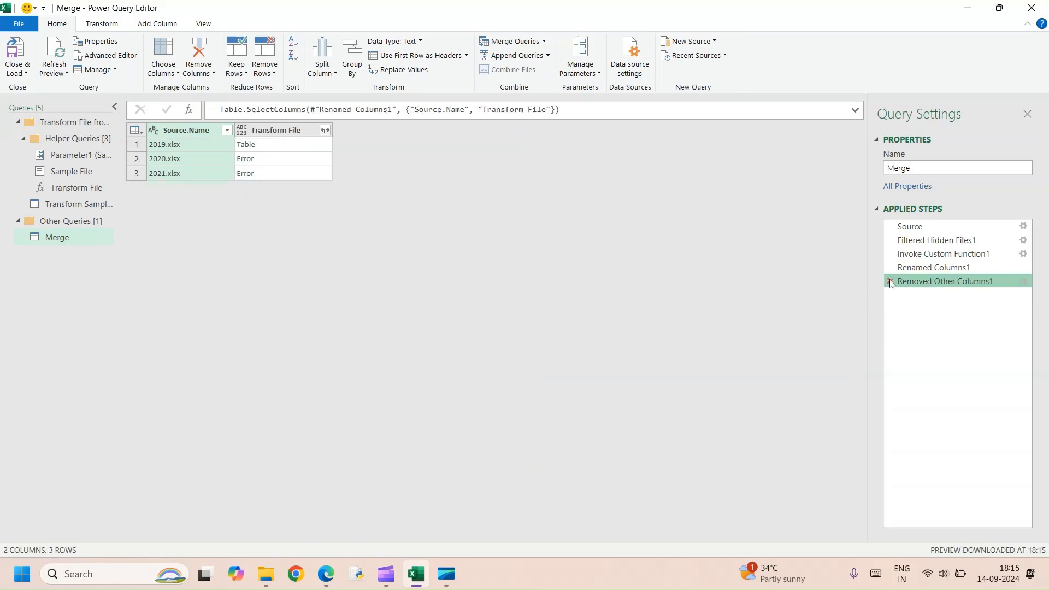
left_click(890, 281)
left_click(890, 267)
left_click(890, 254)
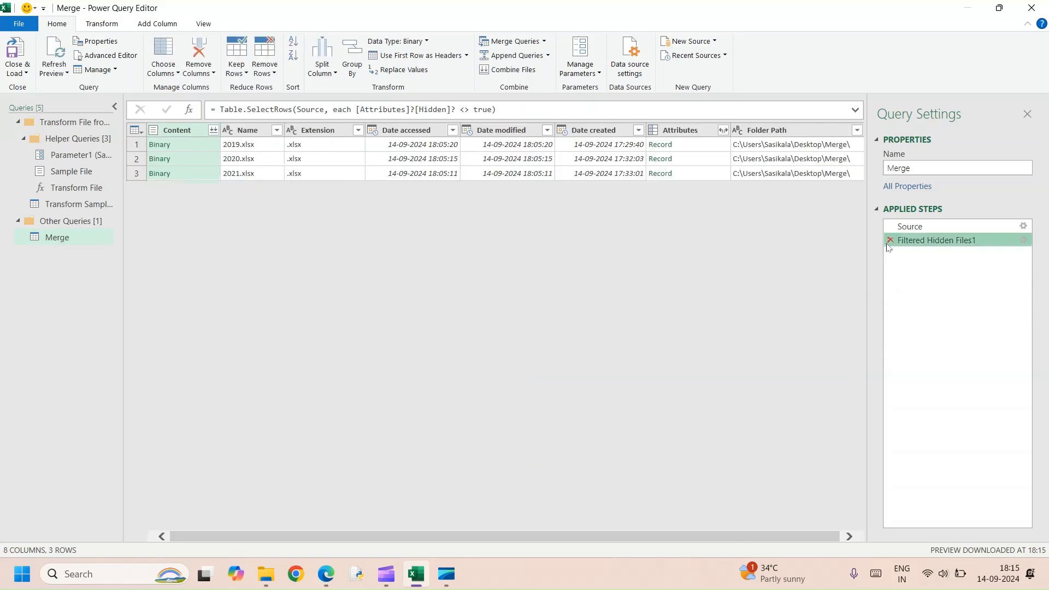
left_click(888, 240)
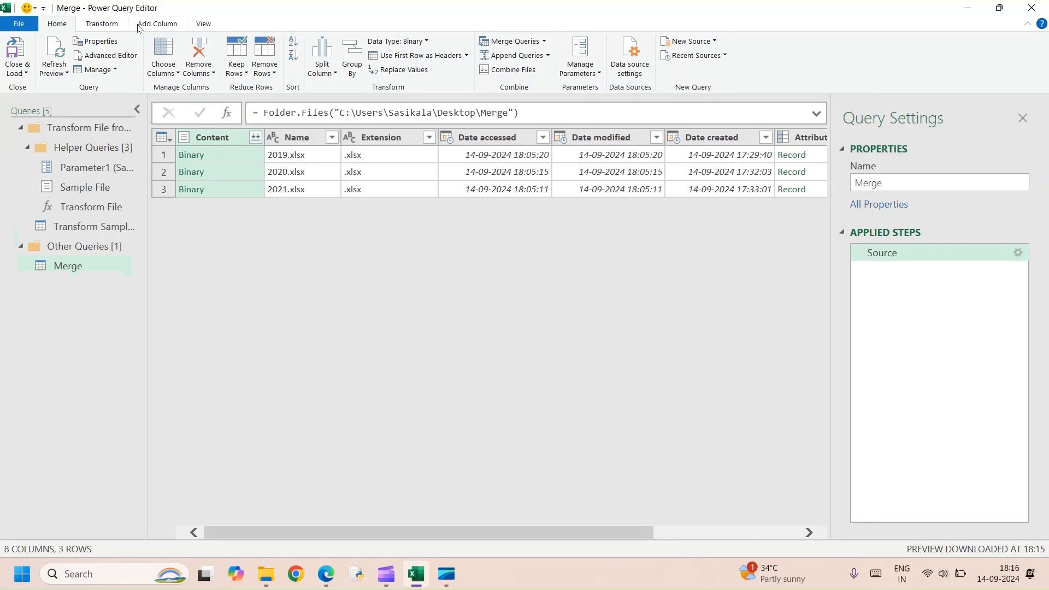
Add a custom column named Custom with the formula =Excel.Workbook([Content]).
left_click(139, 26)
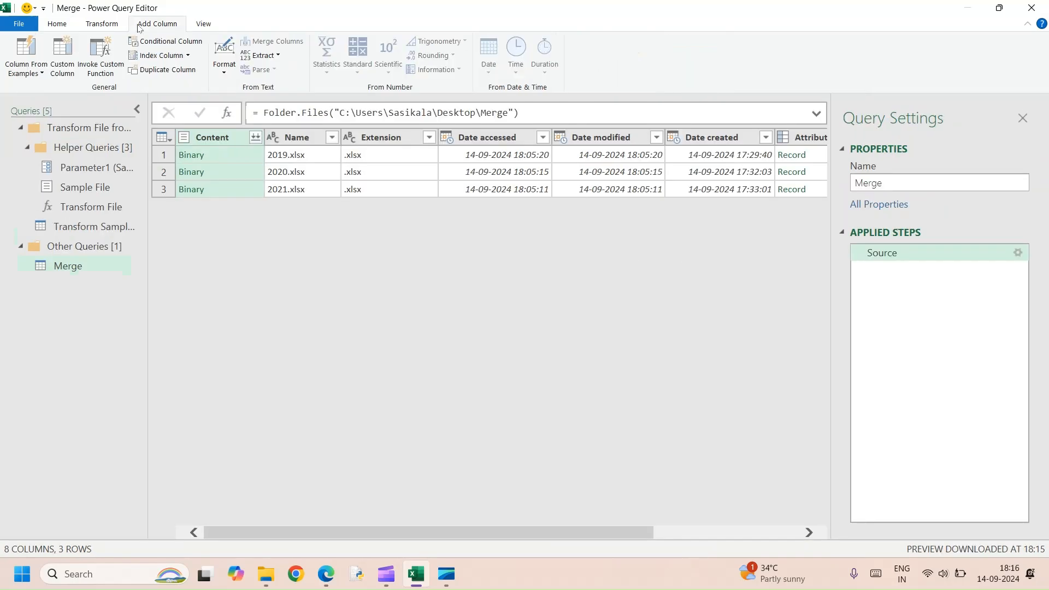
left_click(60, 61)
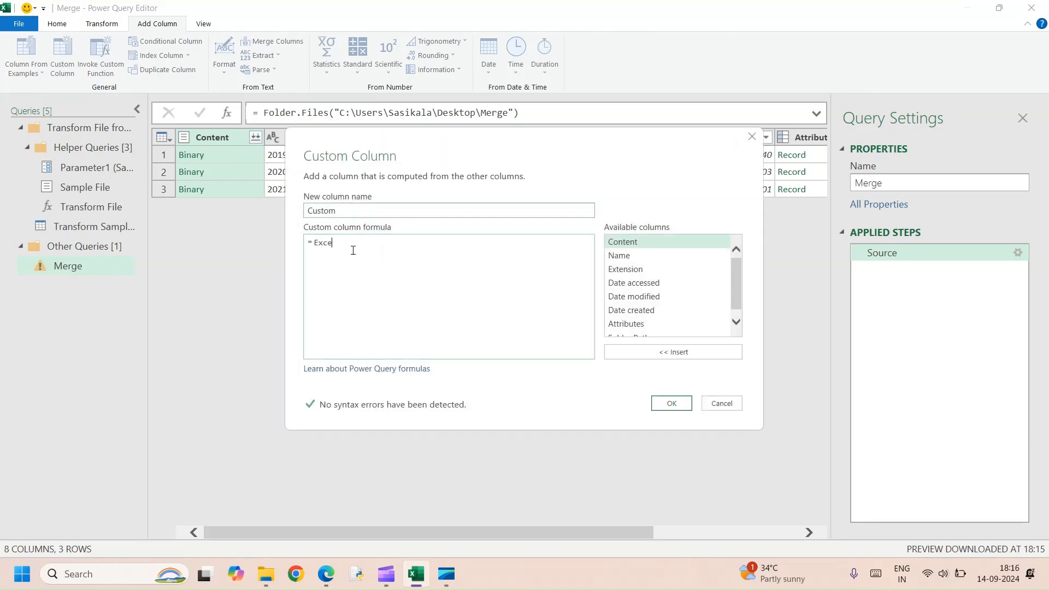
type("Excel.Workboo")
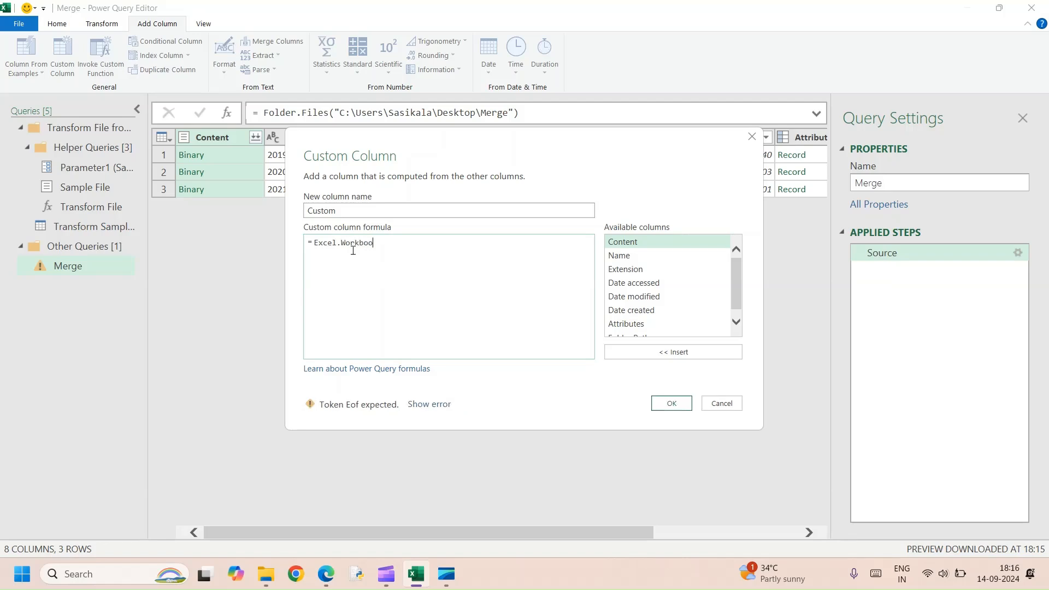
type("k(")
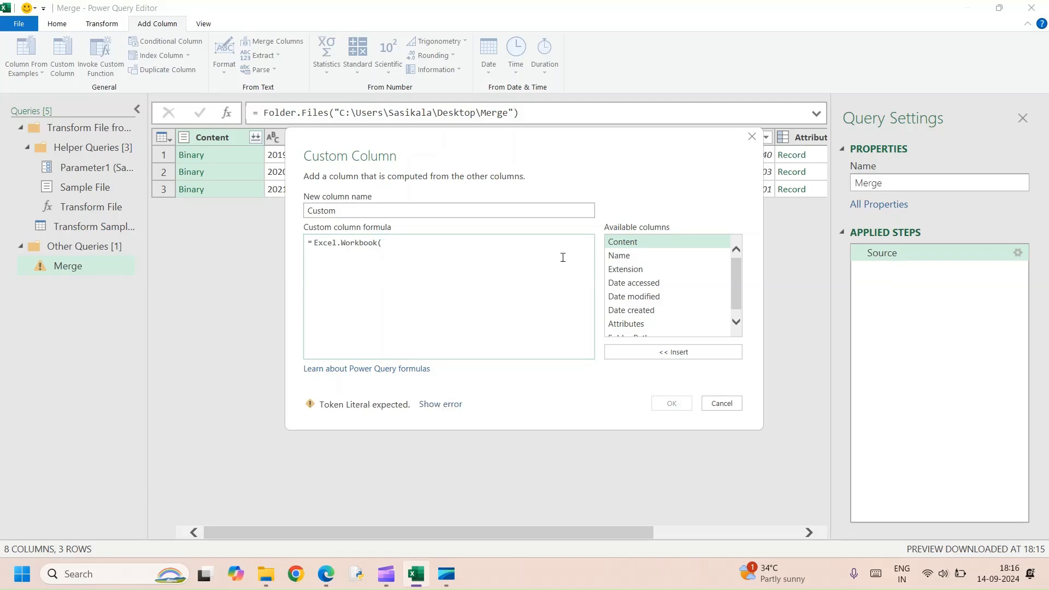
left_click(635, 242)
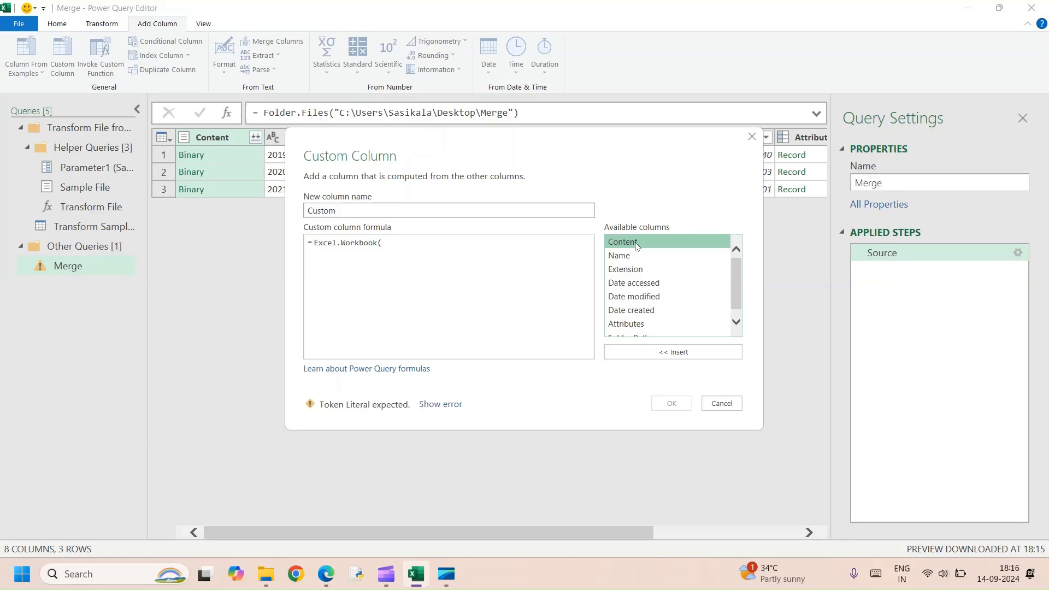
left_click(675, 356)
type(")")
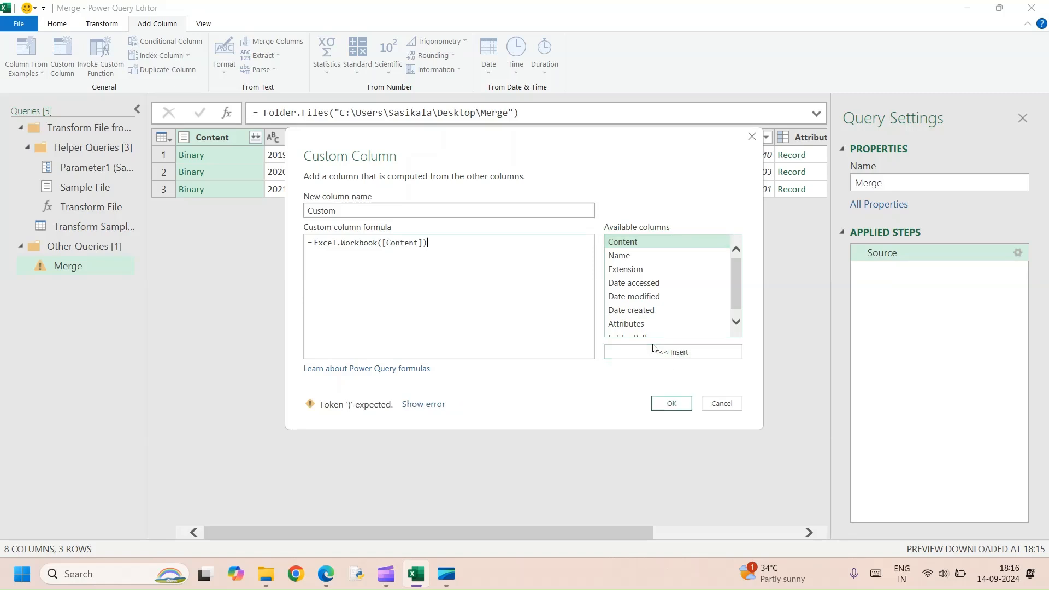
left_click(672, 405)
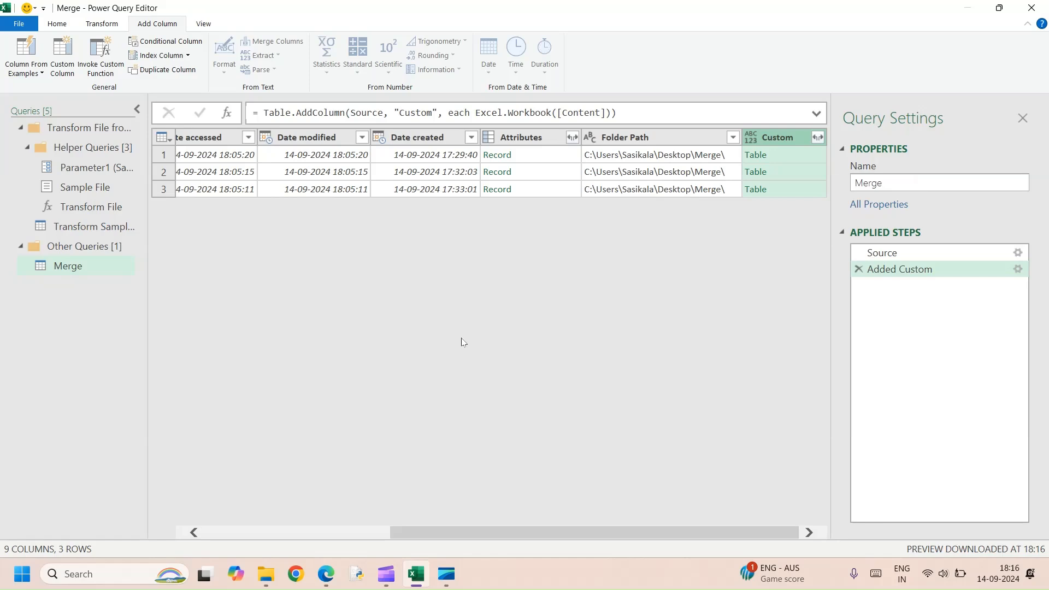
Remove all columns except Custom and expand it to only its Data field.
right_click(767, 137)
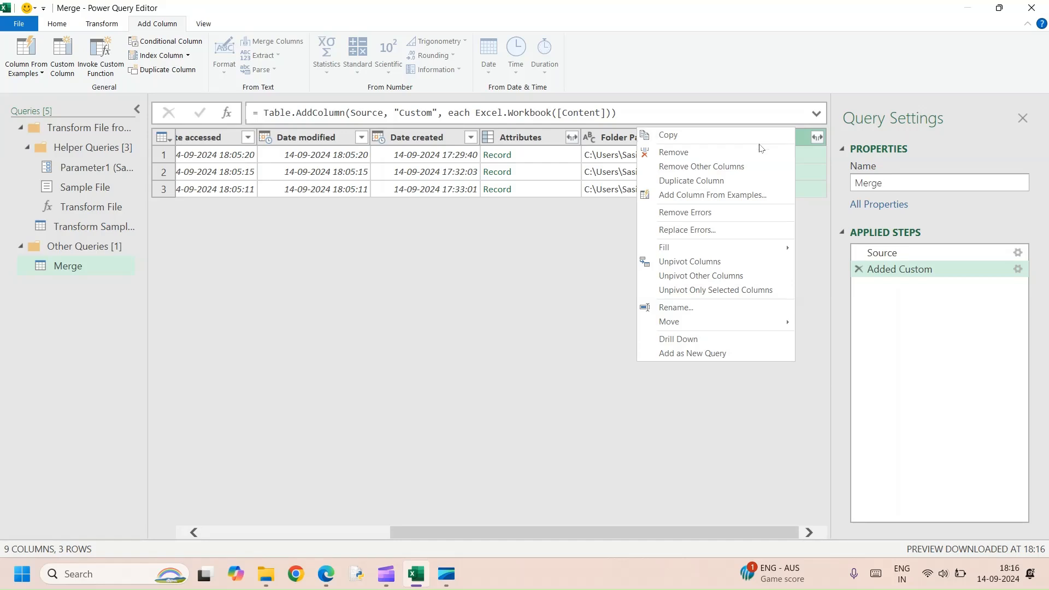
left_click(714, 173)
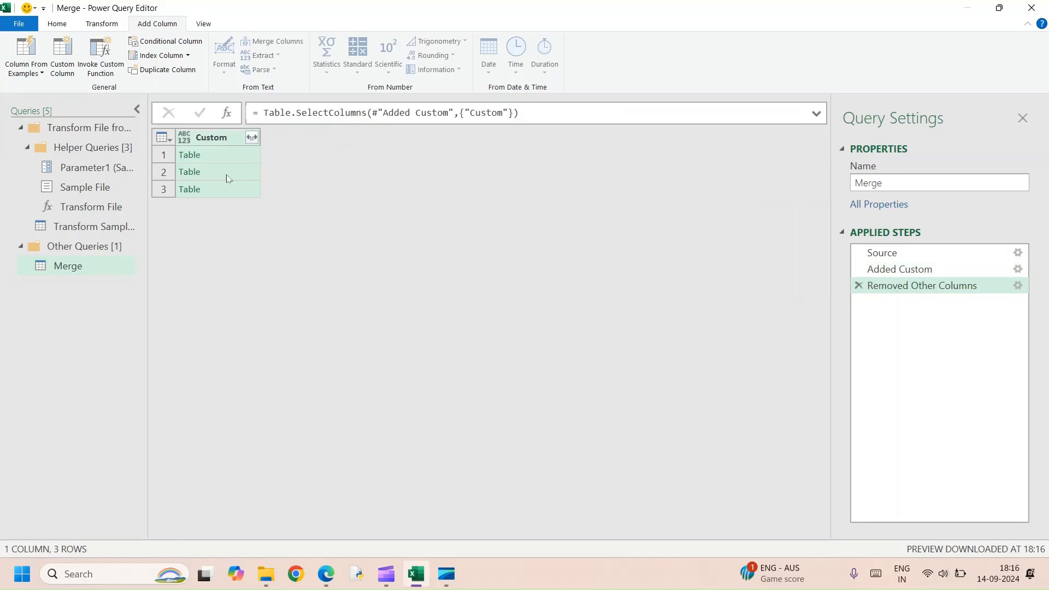
left_click(253, 138)
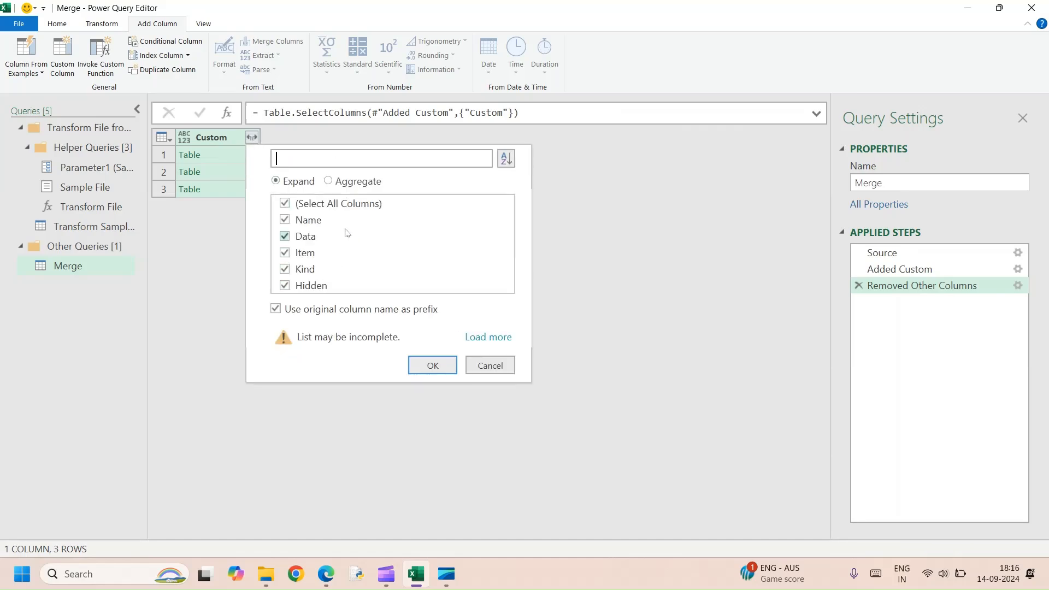
left_click(284, 204)
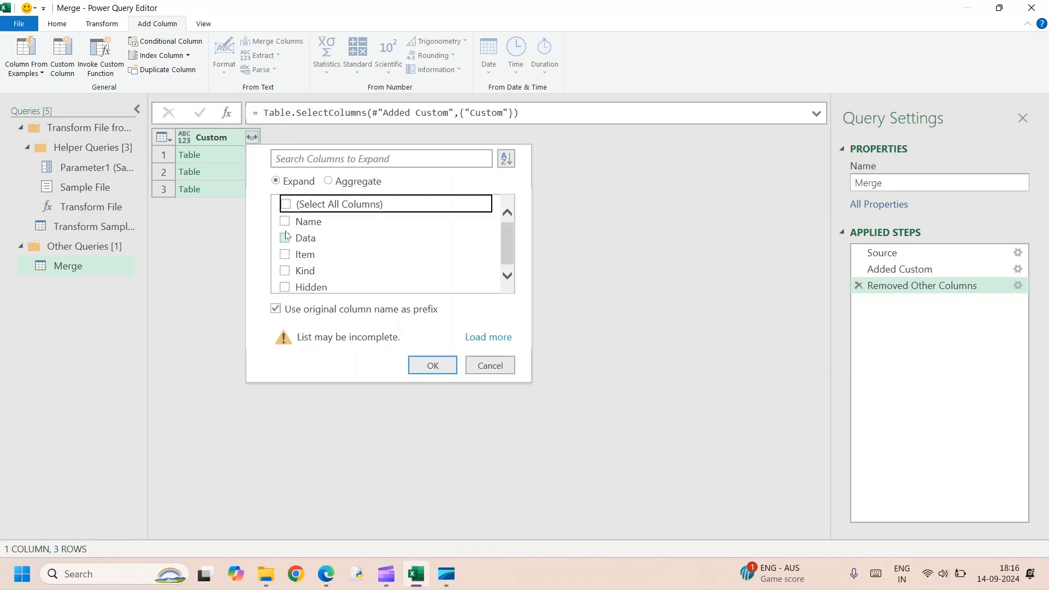
left_click(285, 238)
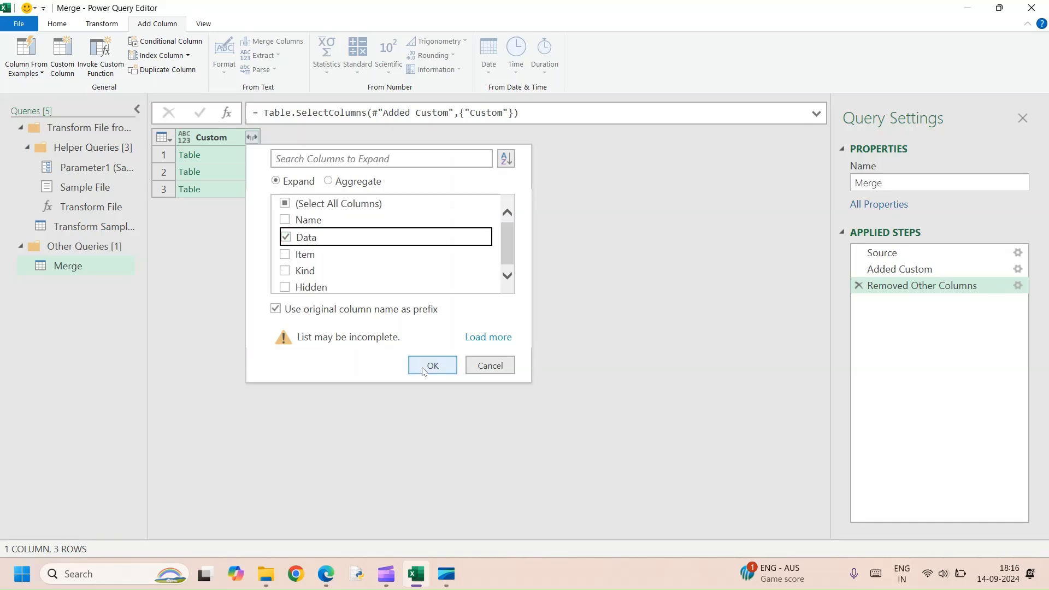
left_click(424, 371)
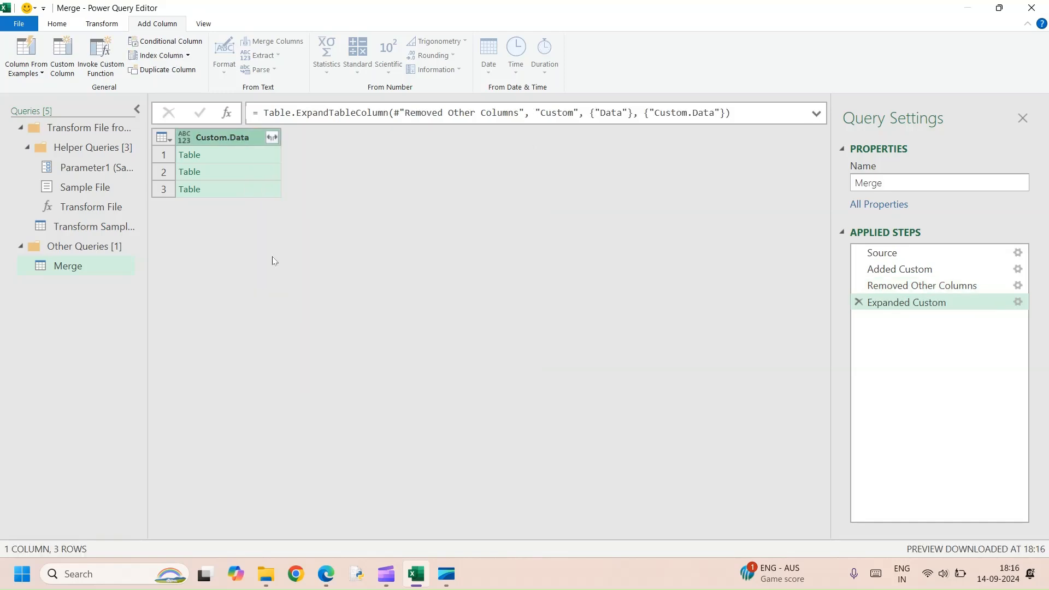
Expand Custom.Data into all its columns without the original column name as prefix, and check the combined rows.
left_click(272, 139)
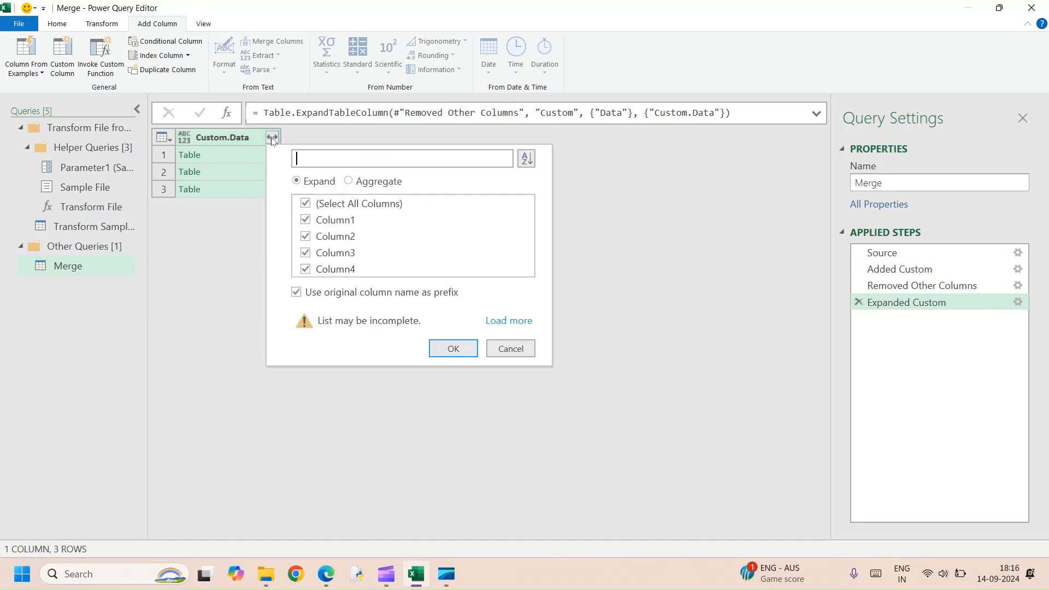
left_click(296, 294)
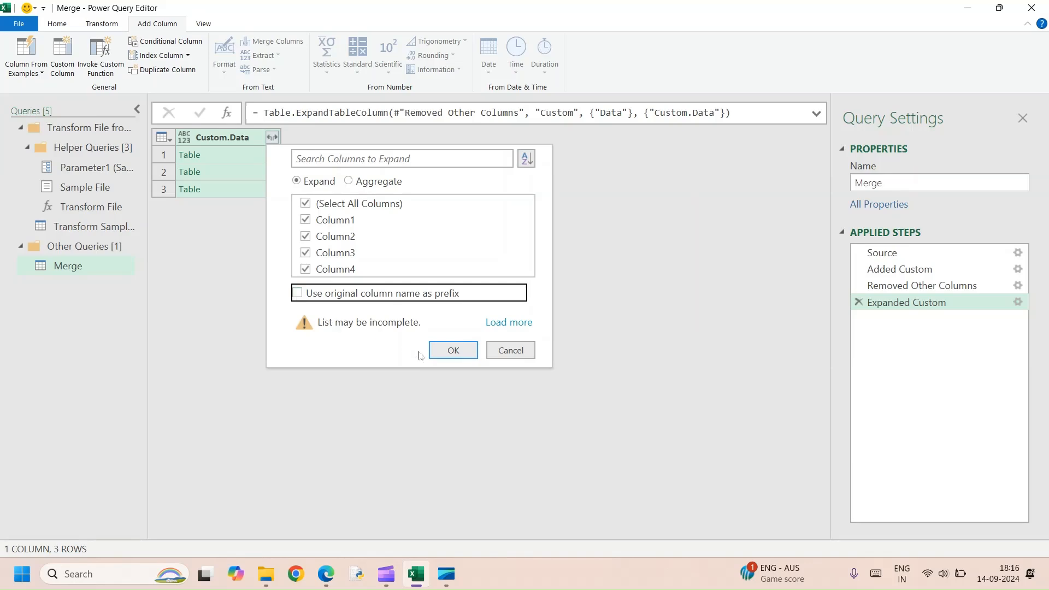
left_click(453, 348)
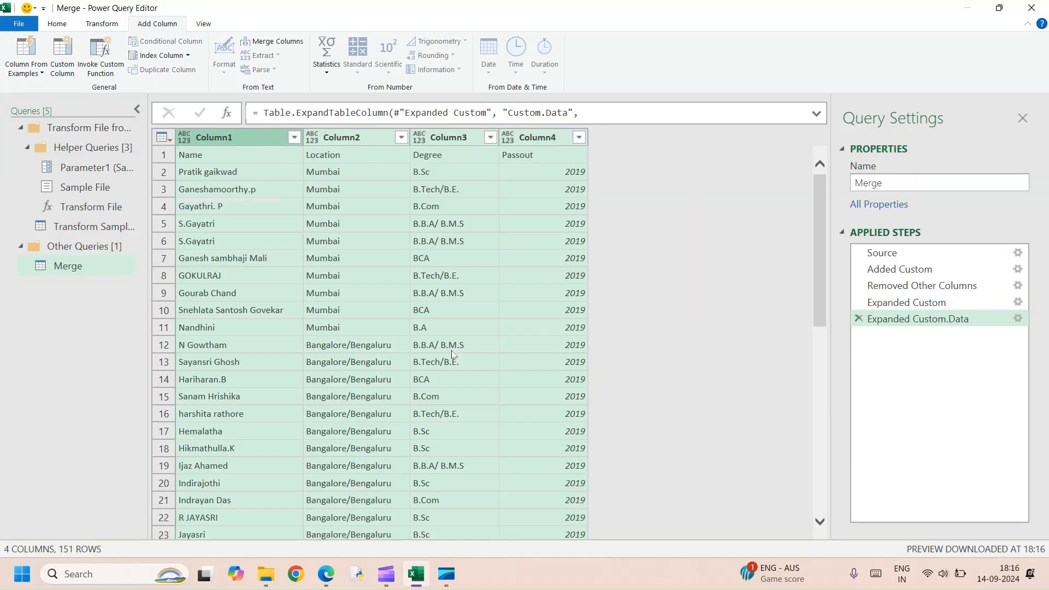
scroll(453, 354, "down", 15)
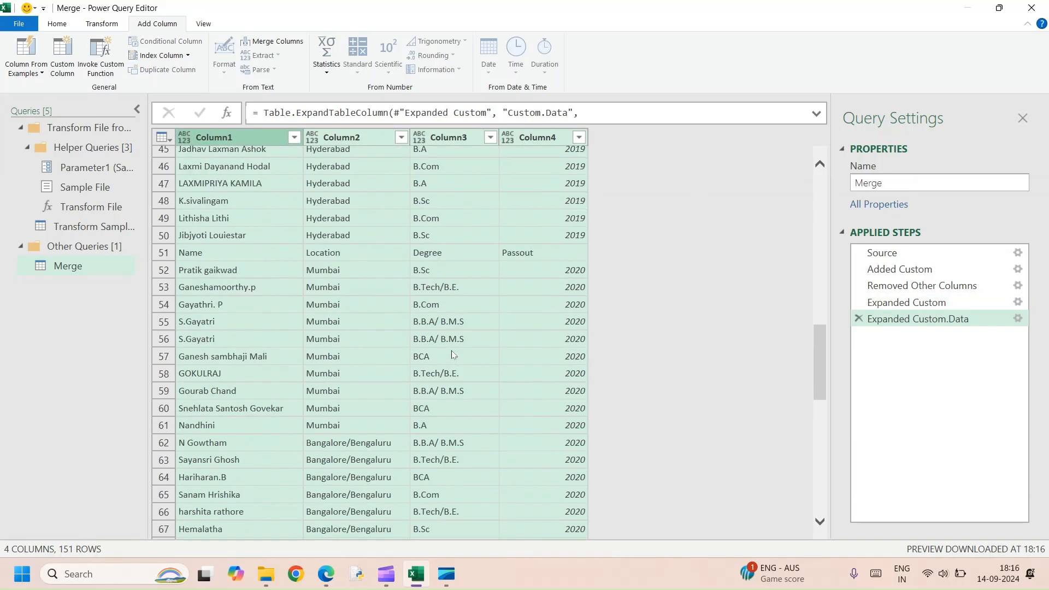
scroll(452, 353, "down", 11)
scroll(453, 353, "down", 17)
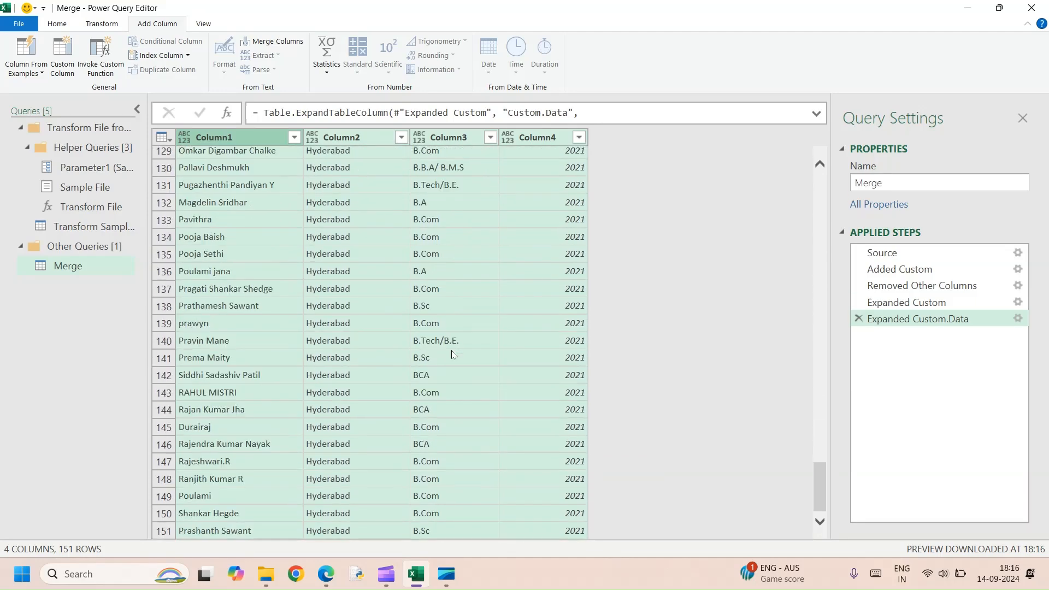
scroll(453, 354, "up", 17)
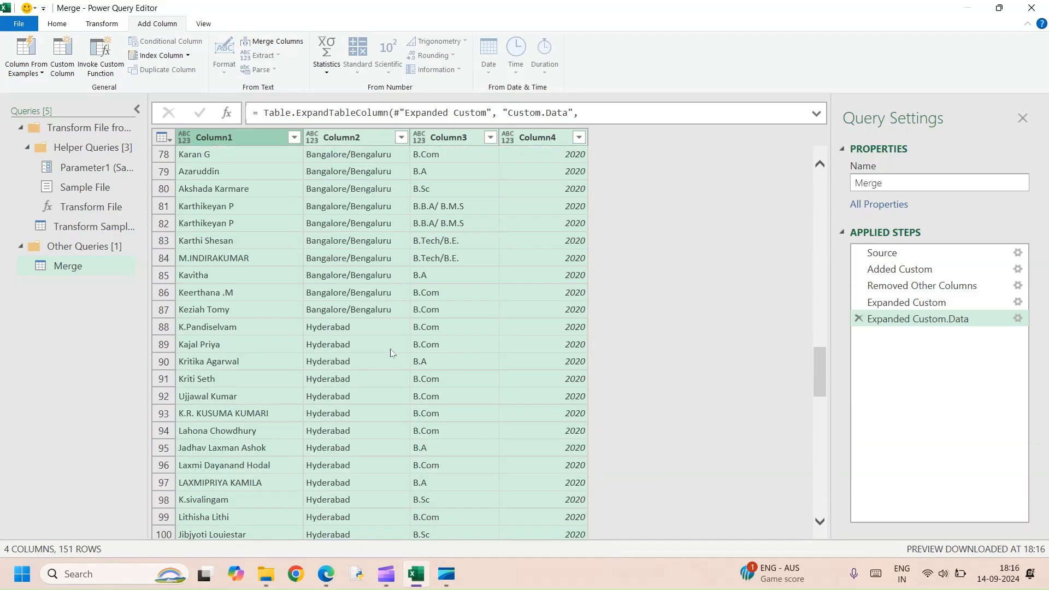
scroll(391, 352, "up", 20)
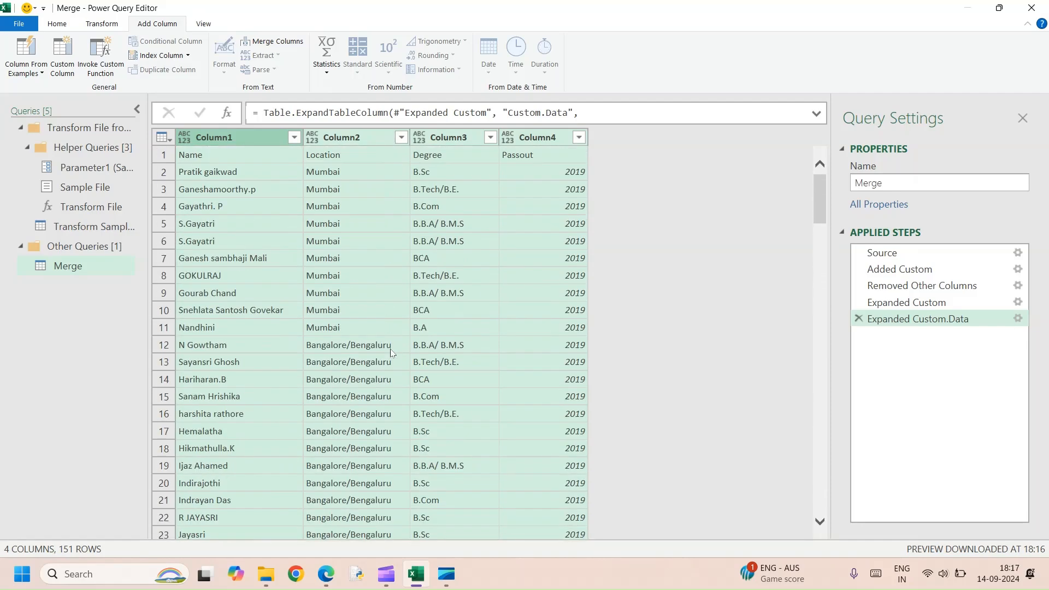
Promote the first row to headers and filter the repeated header value Passout out of the Passout column.
left_click(57, 24)
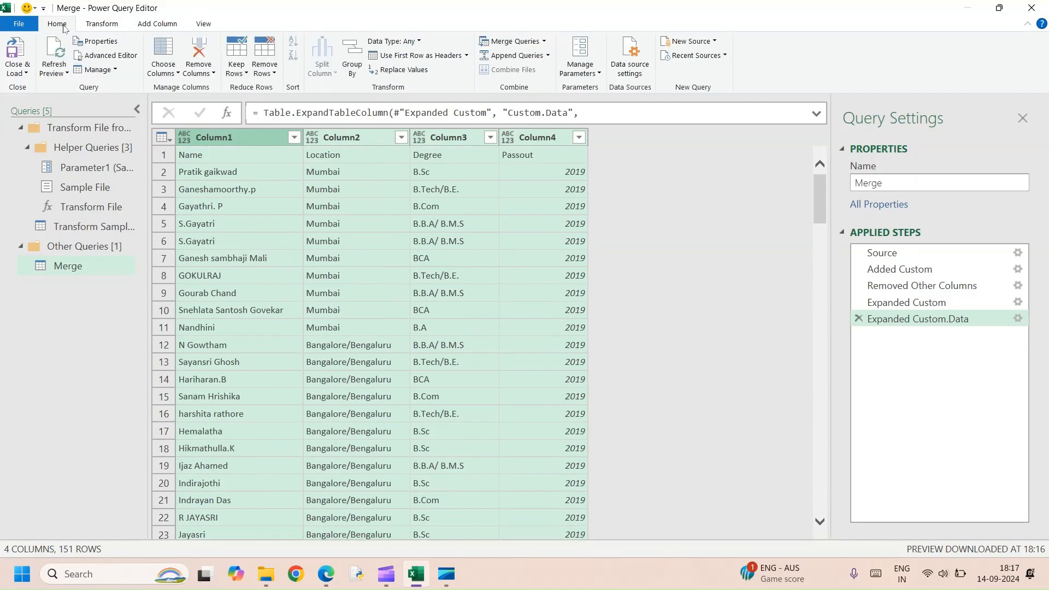
left_click(399, 57)
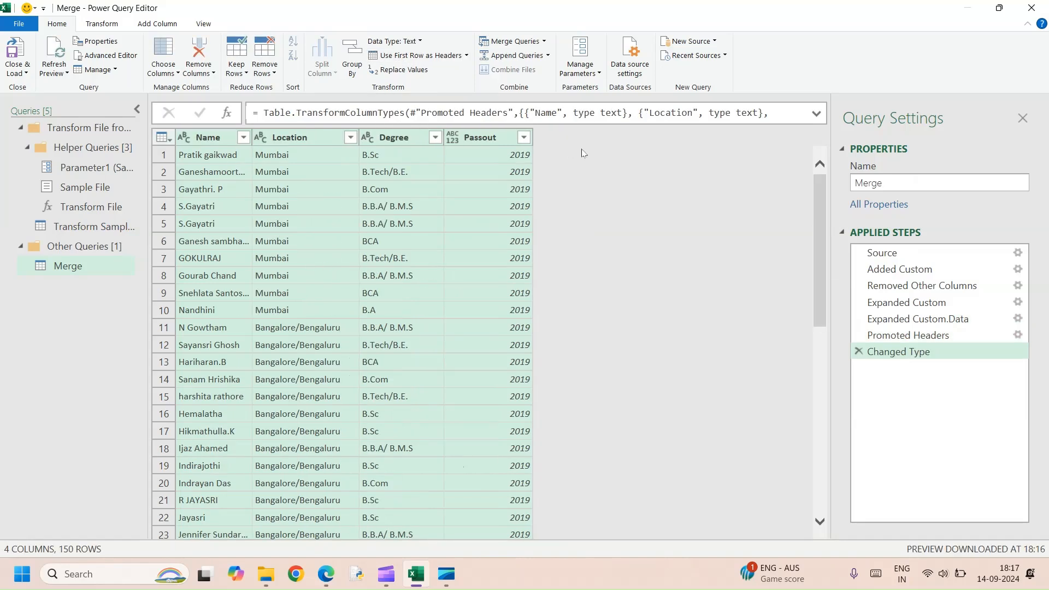
left_click(524, 137)
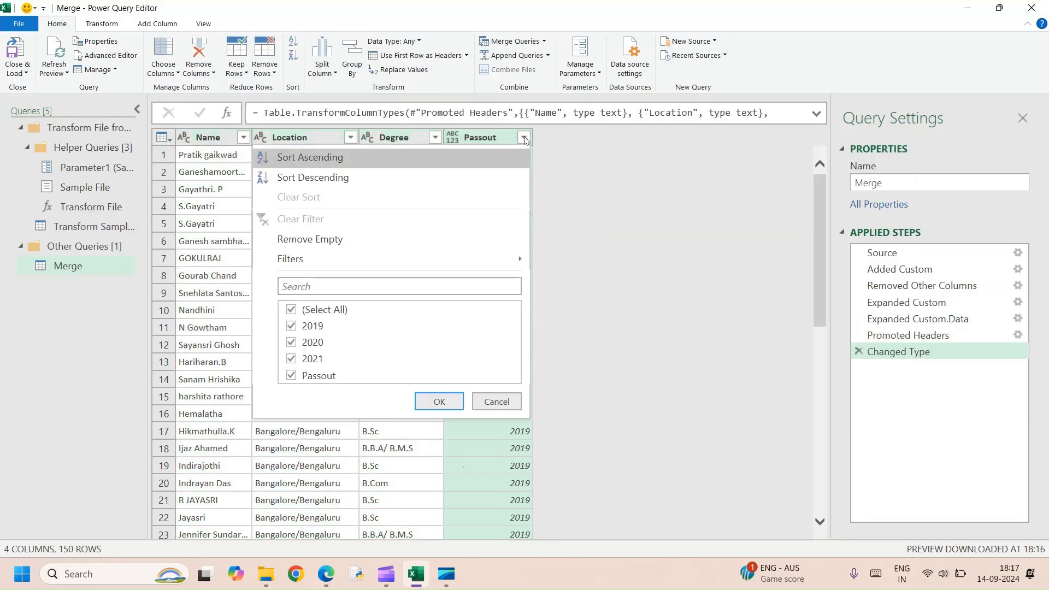
left_click(293, 377)
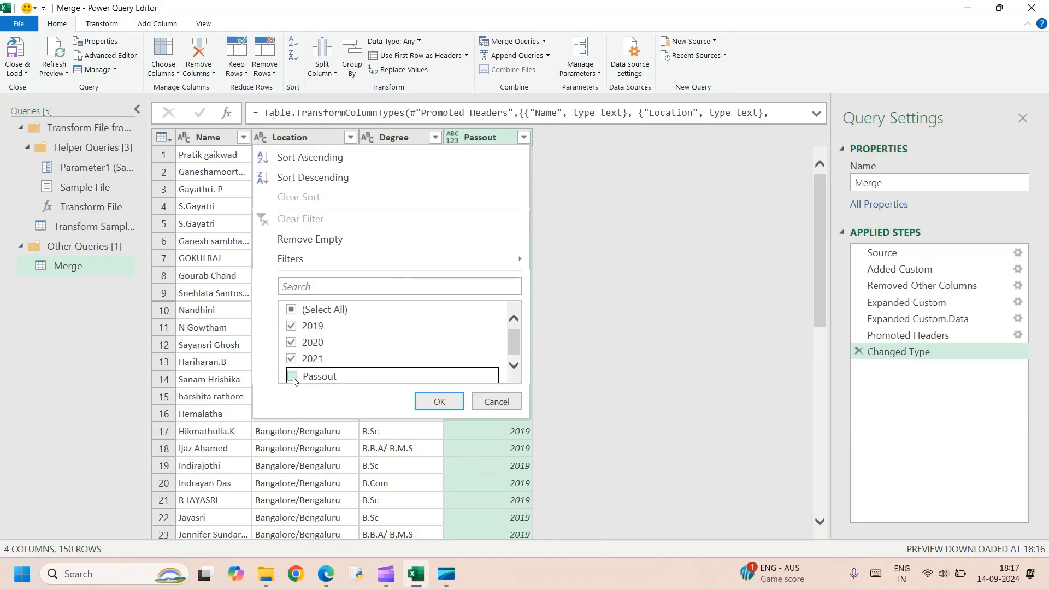
left_click(440, 401)
scroll(486, 316, "down", 6)
scroll(487, 317, "down", 20)
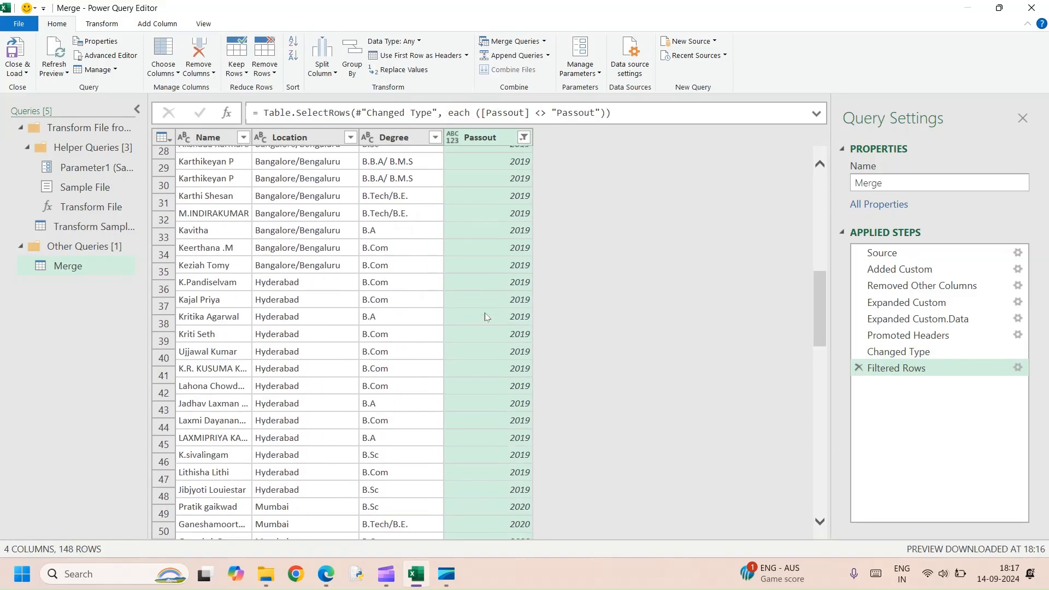
scroll(487, 331, "down", 6)
scroll(486, 330, "up", 20)
scroll(486, 332, "up", 3)
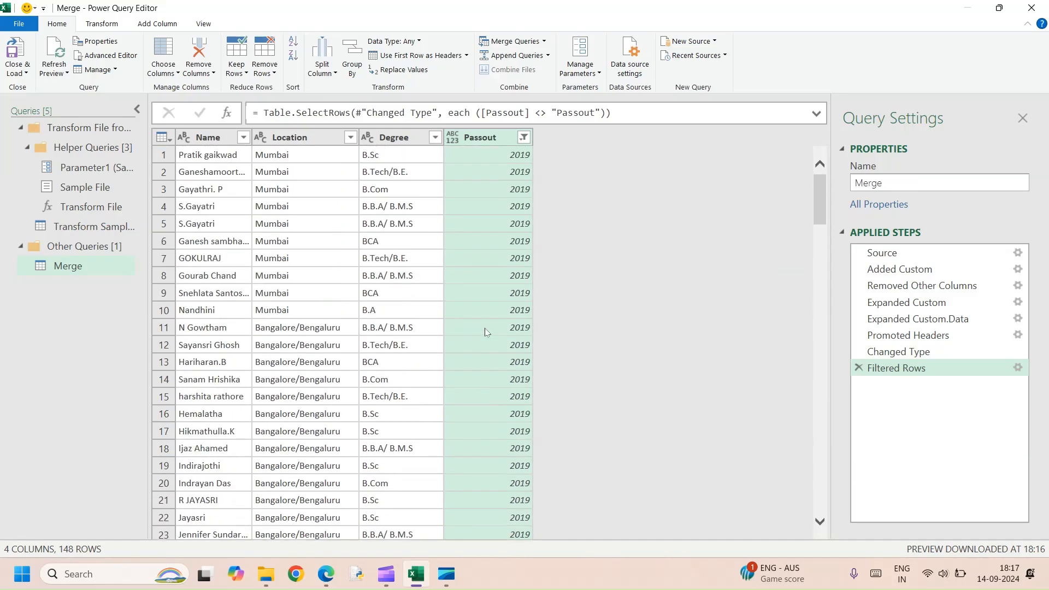
Close and load the Merge query into a worksheet table and look through the loaded rows.
left_click(15, 73)
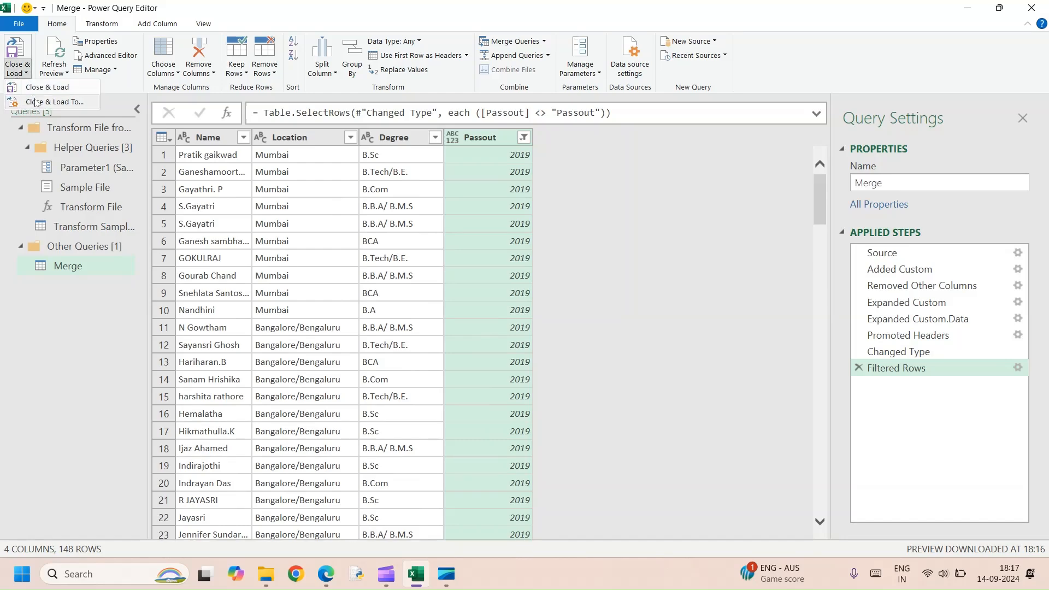
left_click(41, 92)
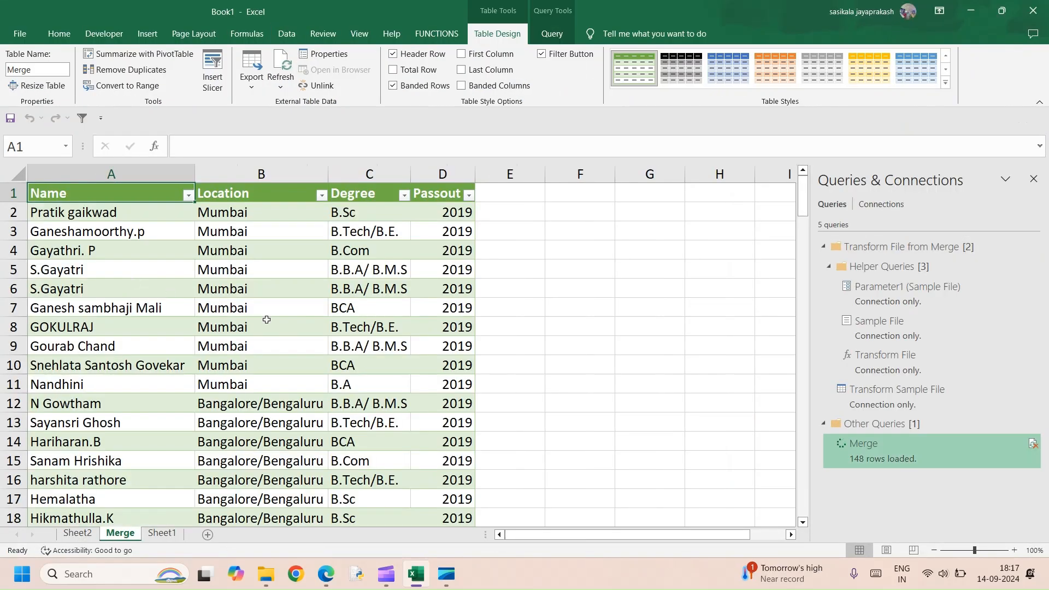
scroll(338, 372, "down", 5)
scroll(338, 371, "down", 20)
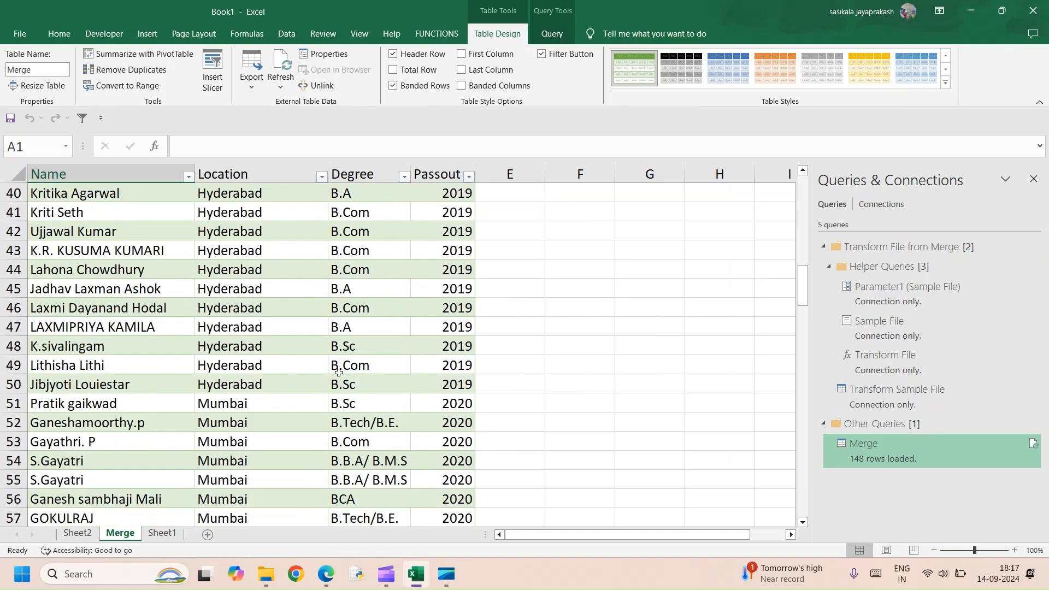
scroll(144, 397, "down", 14)
scroll(145, 397, "up", 4)
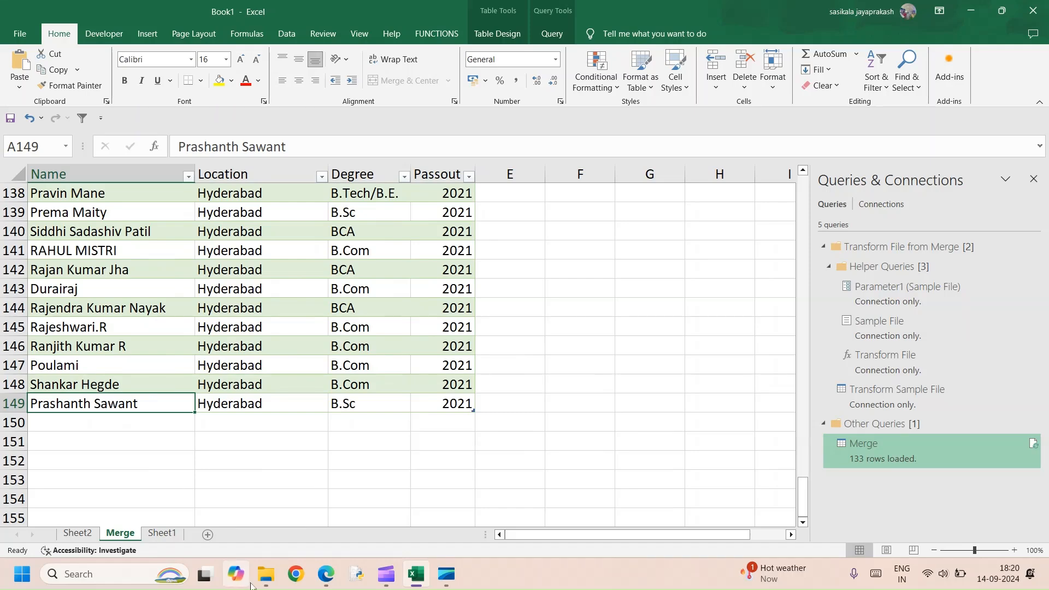
Open 2020.xlsx from the Merge folder and go to the start of its data.
mouse_move(266, 574)
left_click(339, 522)
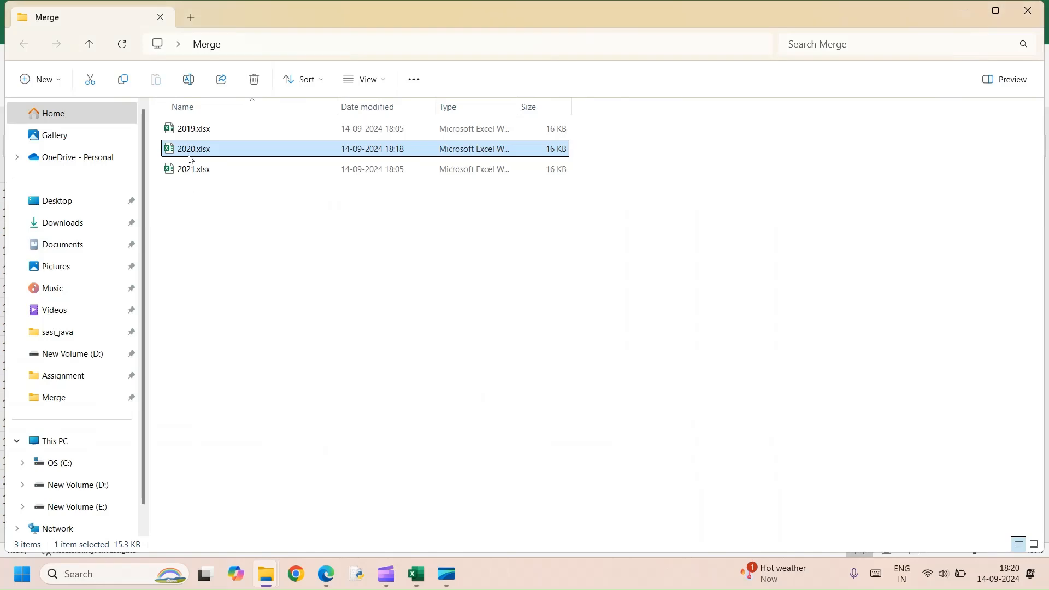
key("alt+Tab")
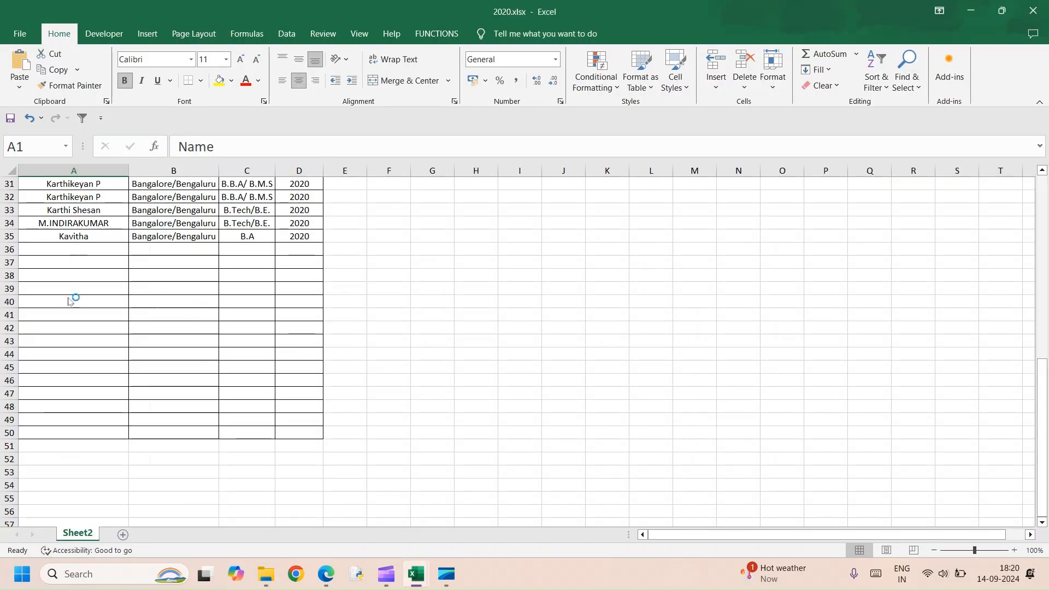
scroll(69, 298, "up", 10)
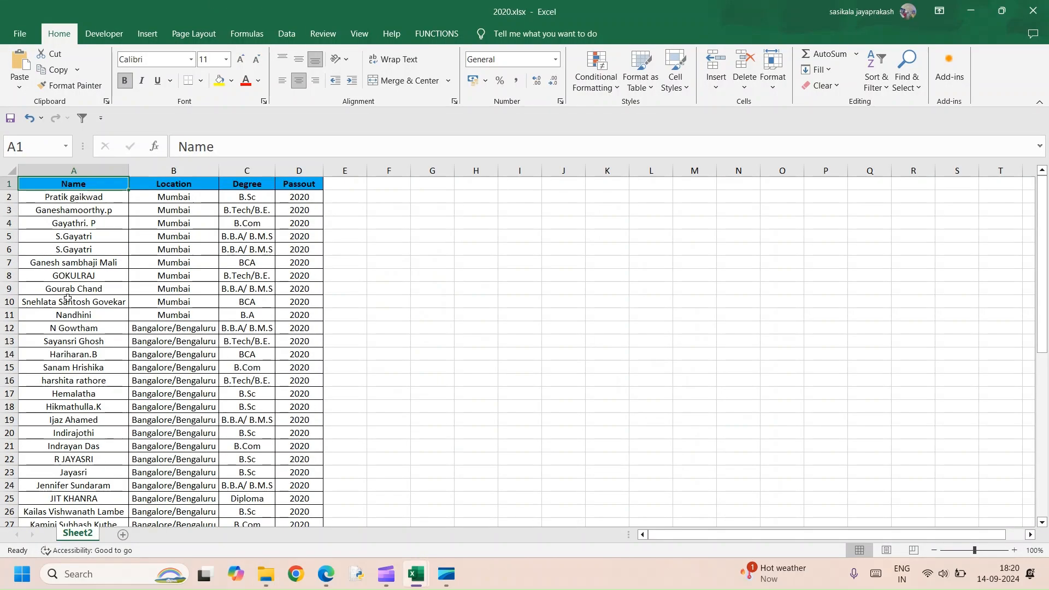
Clear the contents of all data rows from row 7 downward in 2020.xlsx, then save and close the workbook.
left_click(7, 262)
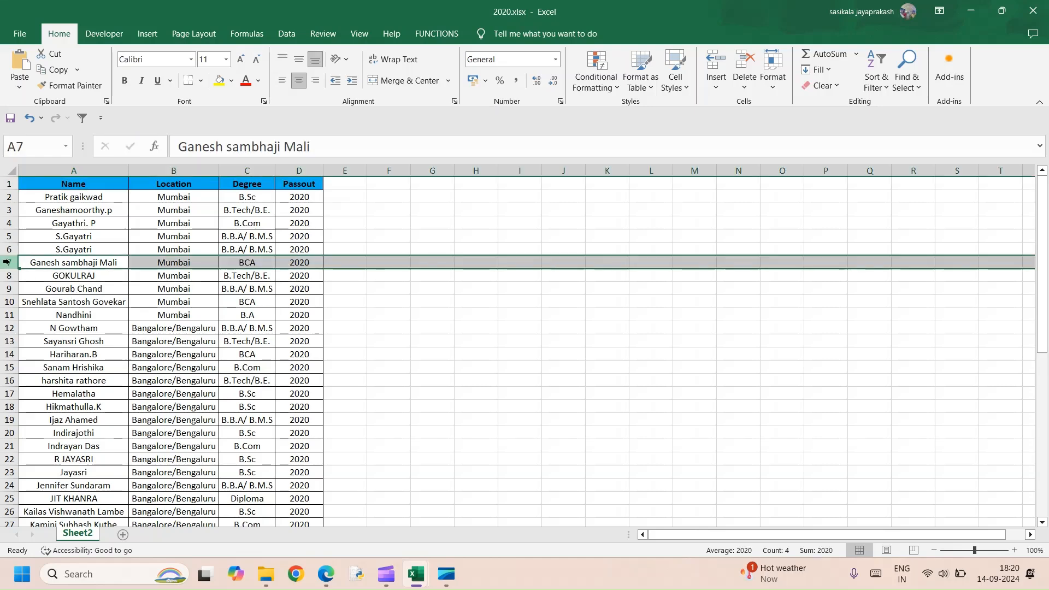
key("ctrl+shift+Down")
key("Delete")
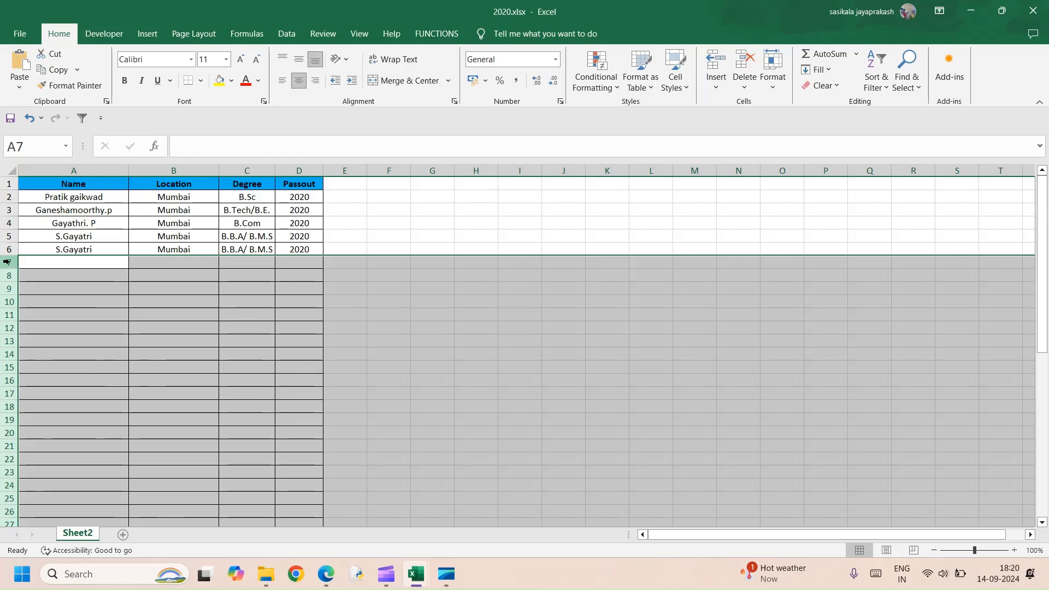
left_click(76, 238)
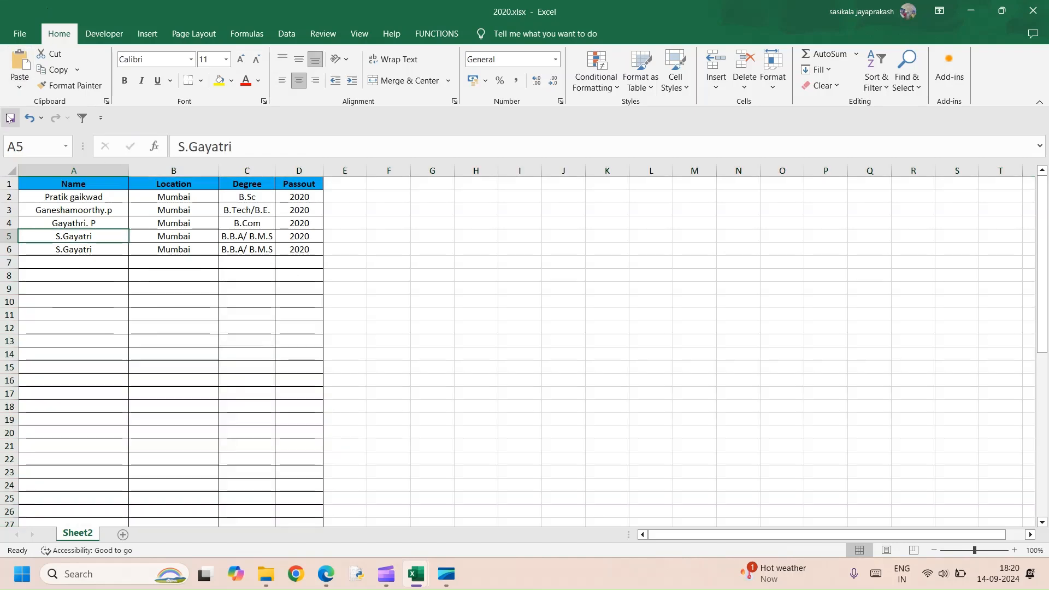
left_click(1036, 14)
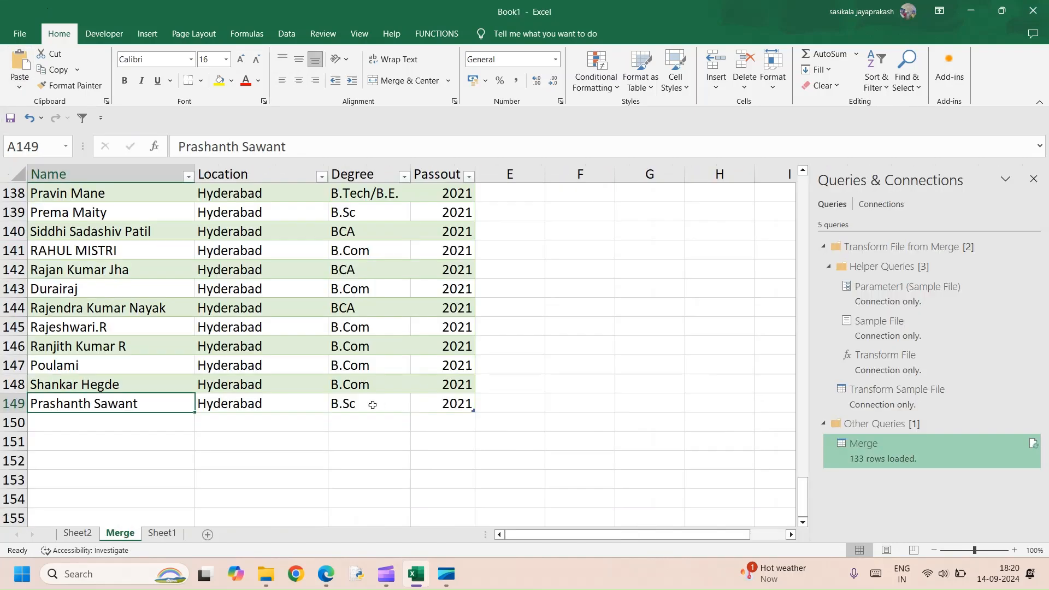
Open the Merge query for editing and apply the Passout filter with 2019, 2020 and 2021 selected, excluding (null) and Passout.
scroll(206, 388, "up", 5)
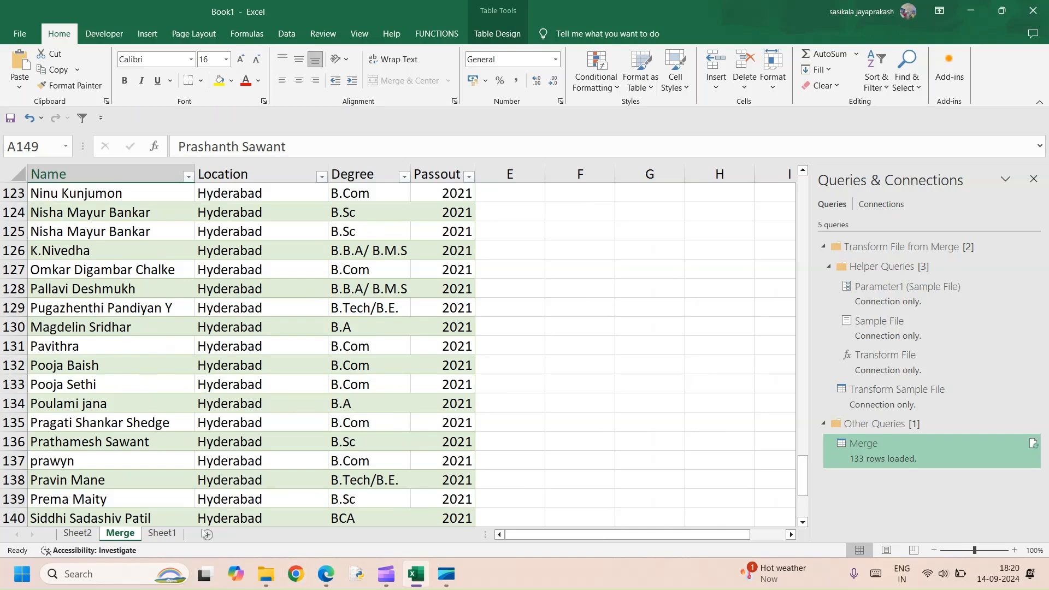
double_click(870, 453)
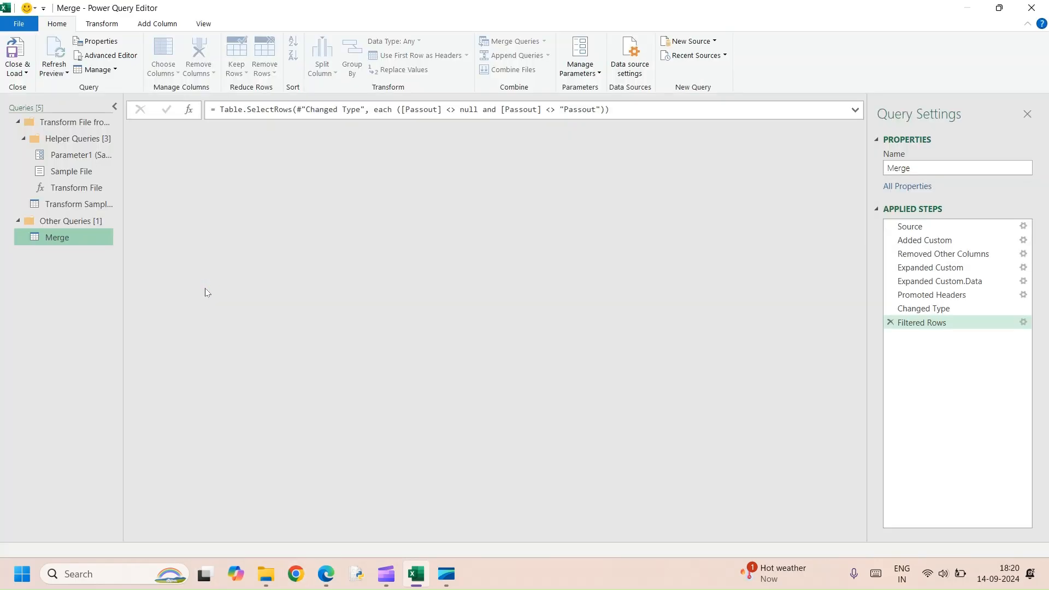
left_click(479, 131)
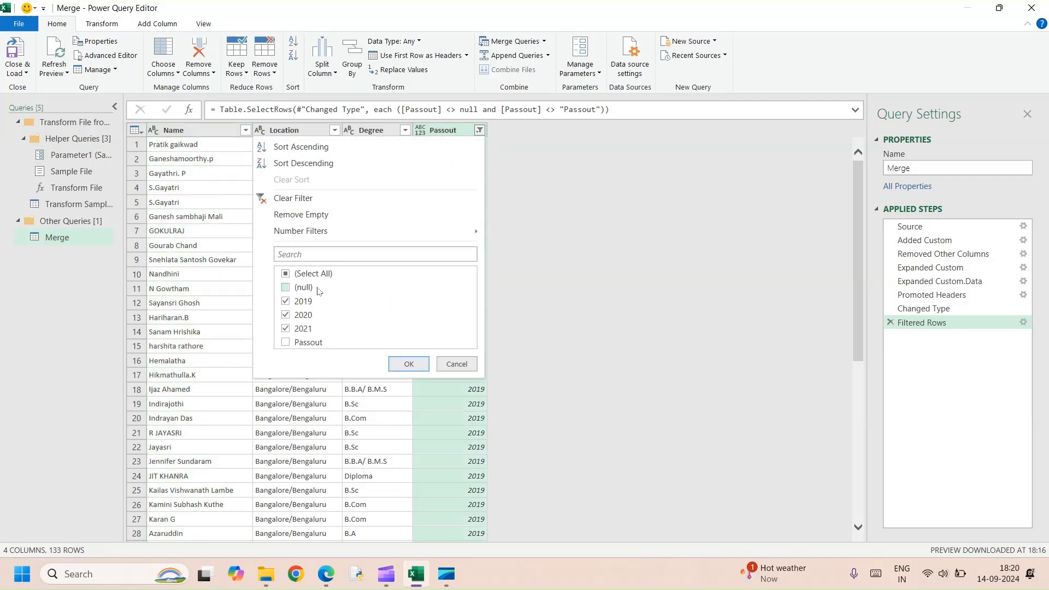
left_click(399, 364)
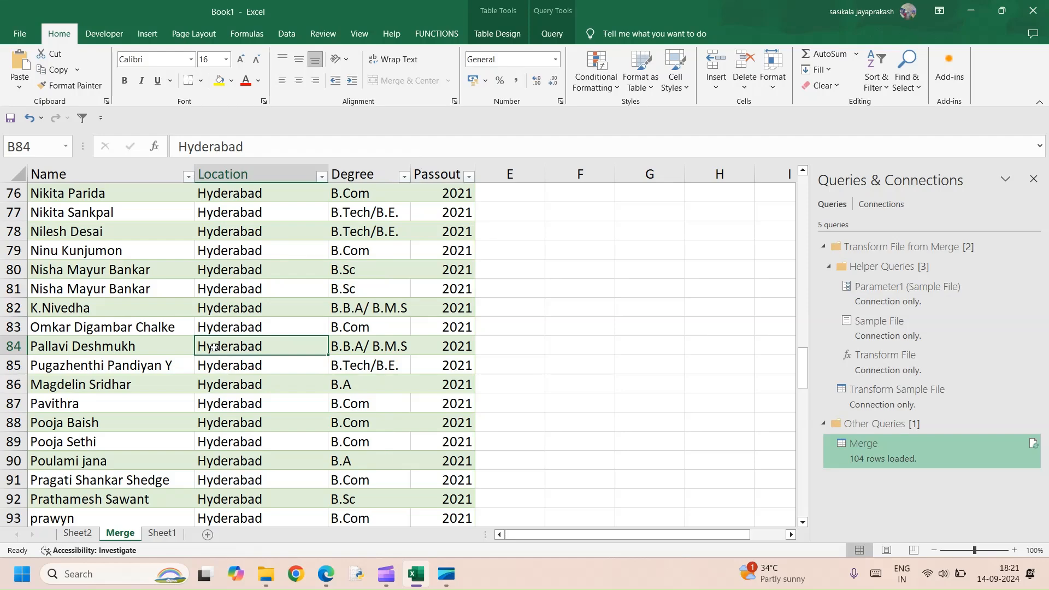
Refresh the merged table in Book1 and check its last rows.
right_click(216, 347)
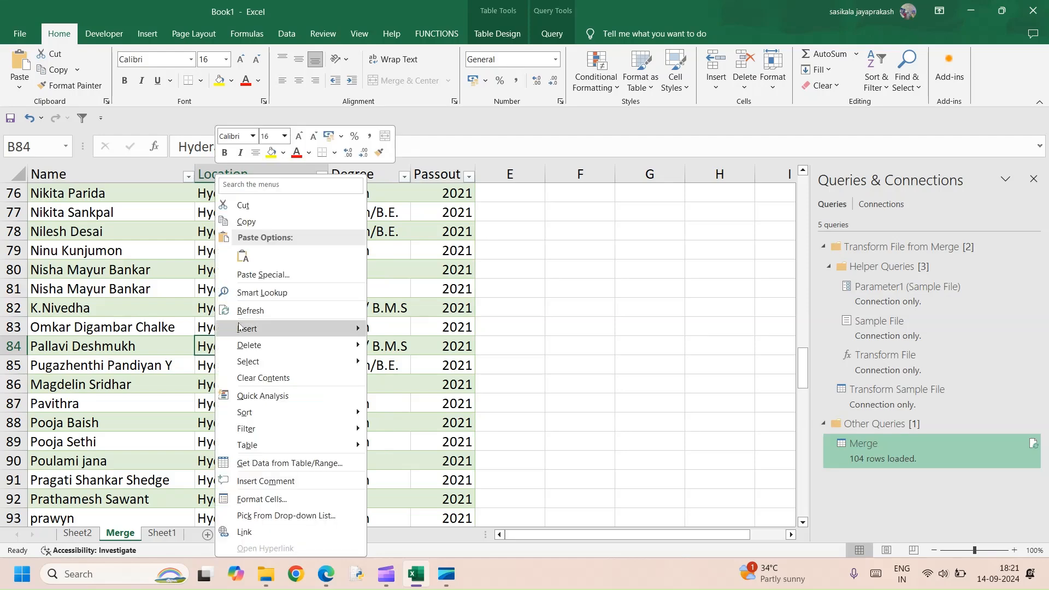
mouse_move(268, 354)
left_click(250, 310)
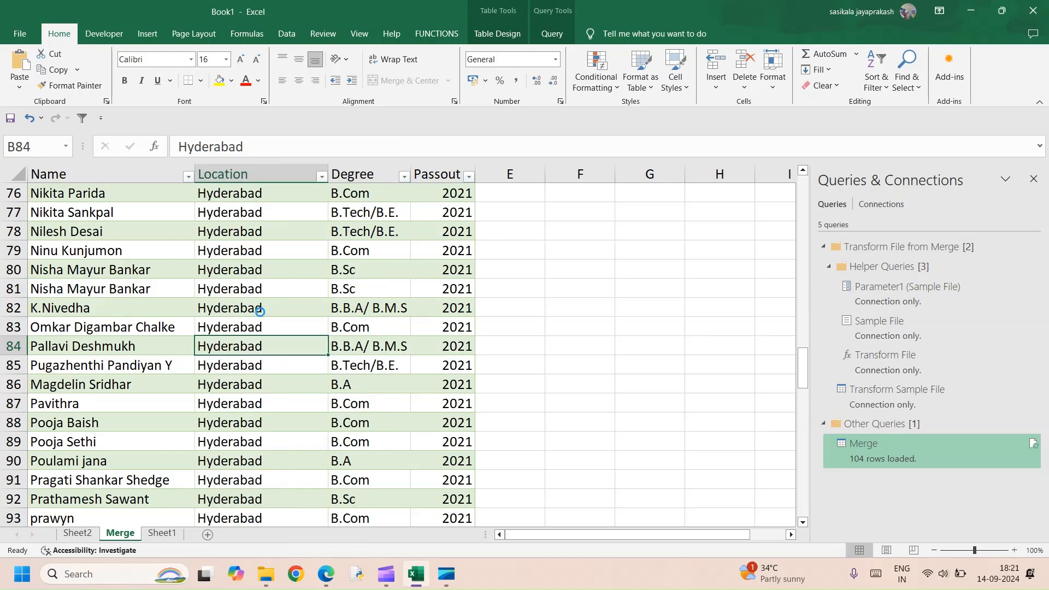
scroll(120, 375, "down", 7)
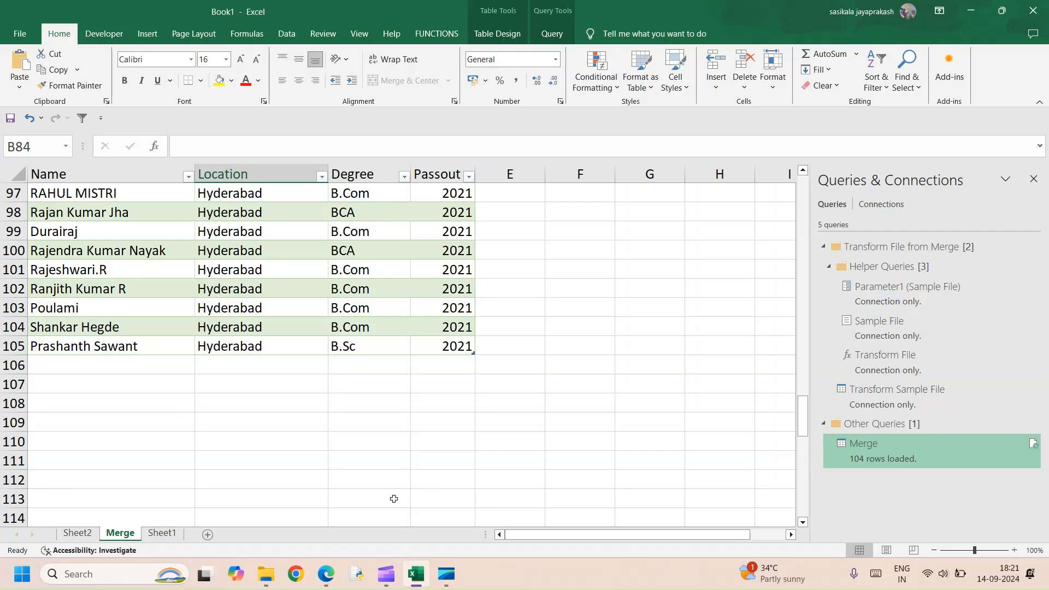
Open 2021.xlsx from the Merge folder and go to the last rows of its data.
mouse_move(267, 577)
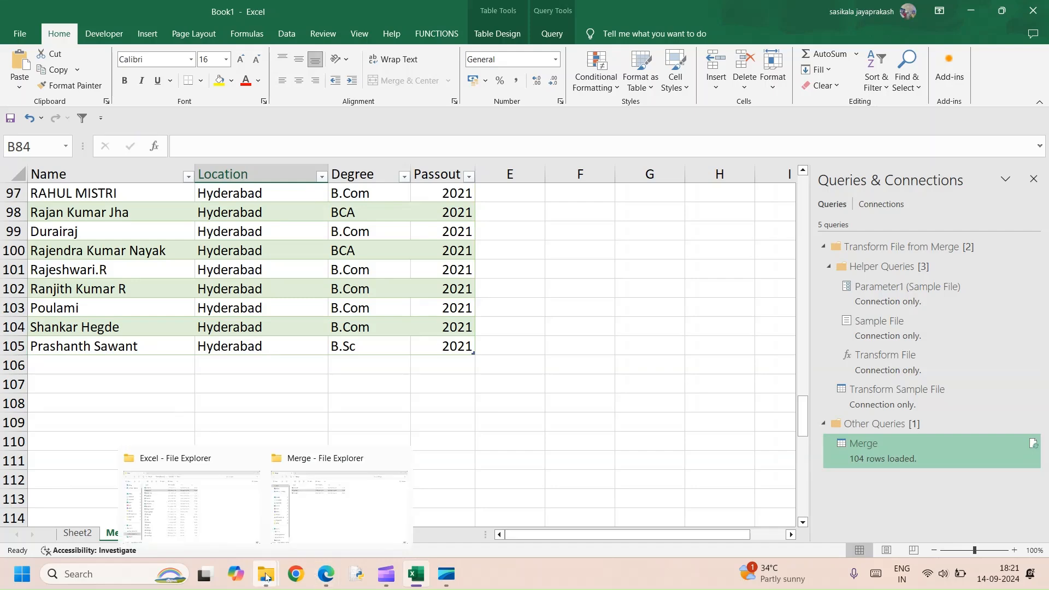
left_click(336, 509)
left_click(189, 170)
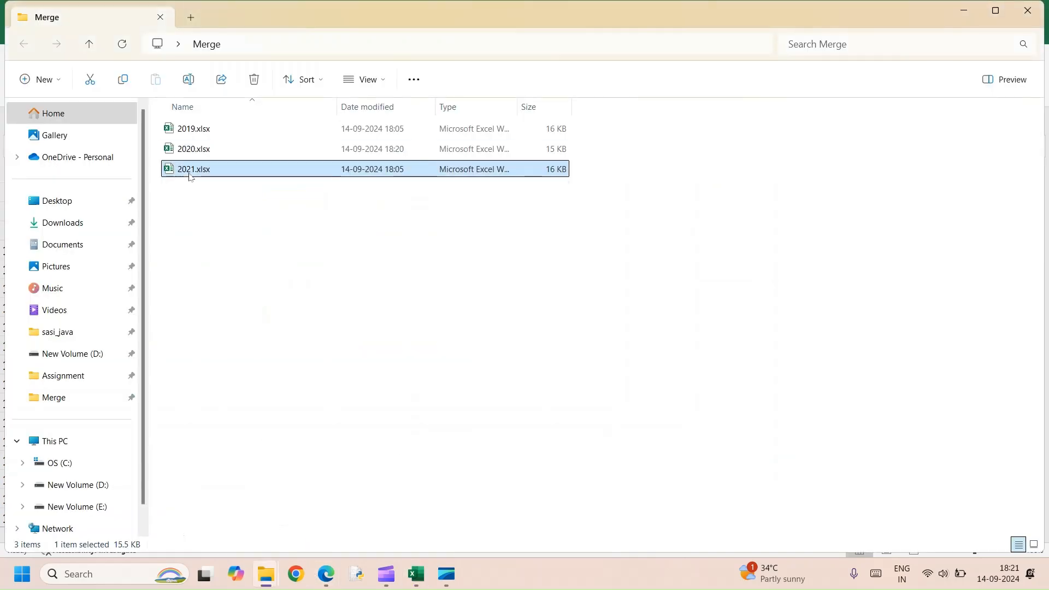
key("alt+Tab")
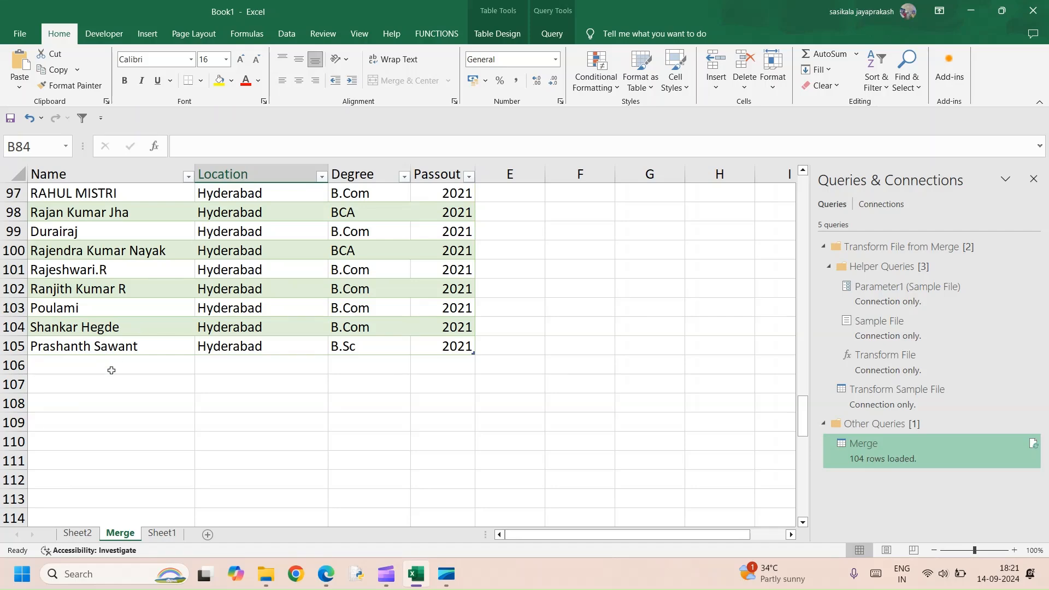
scroll(113, 350, "down", 13)
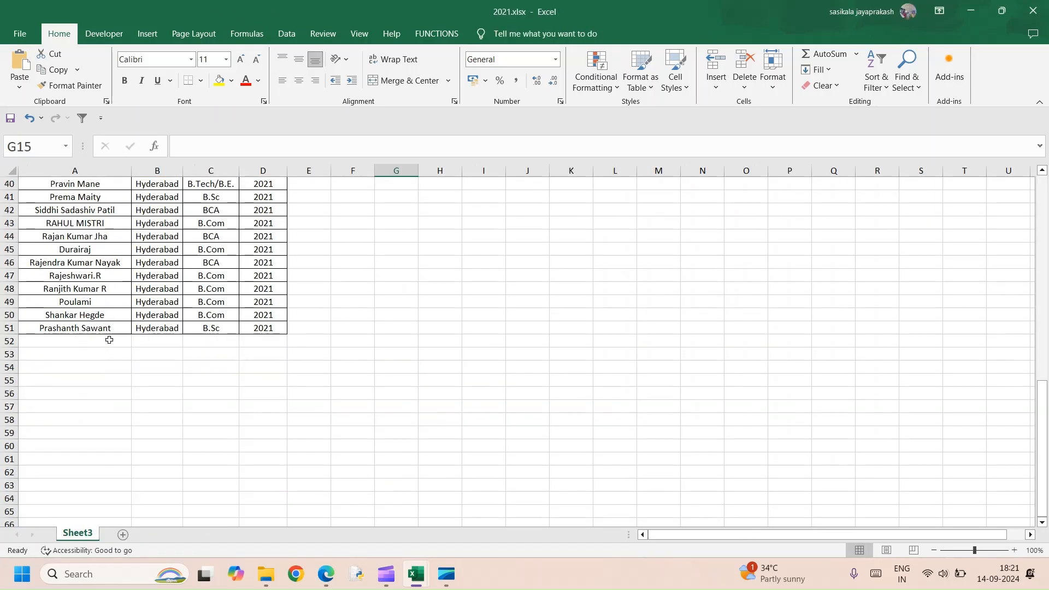
Copy the last five records (A47:D51) of 2021.xlsx and paste them from A52, then save and close the workbook.
left_click_drag(85, 282, 250, 321)
key("ctrl+c")
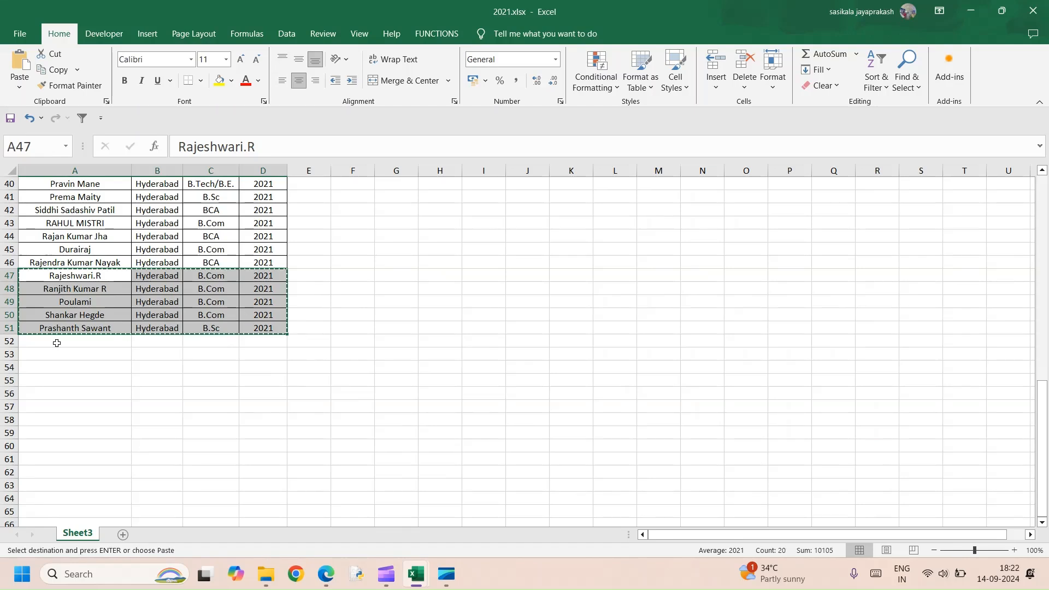
left_click(56, 342)
key("ctrl+v")
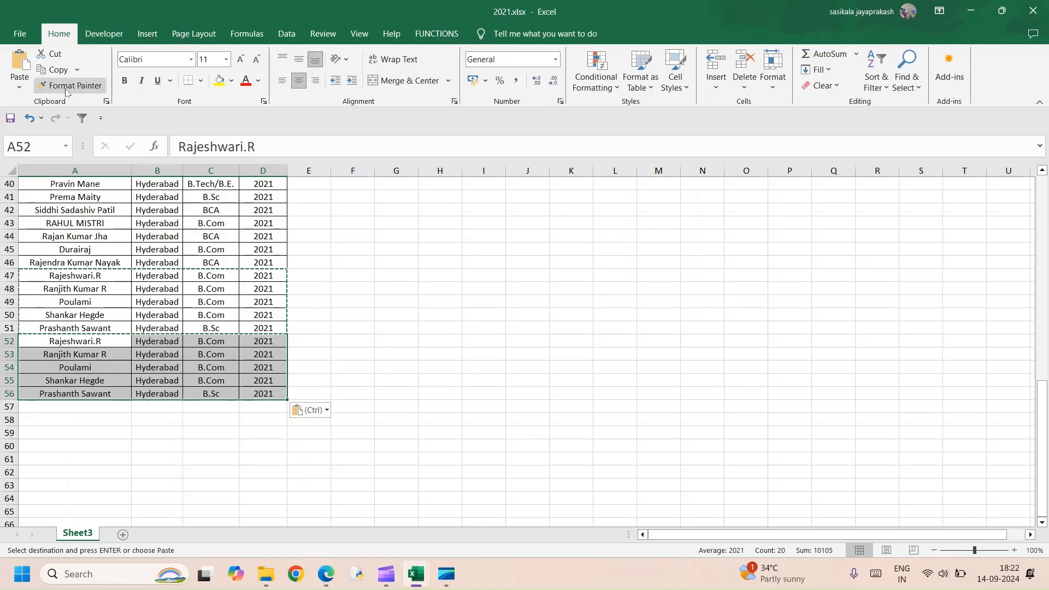
key("Escape")
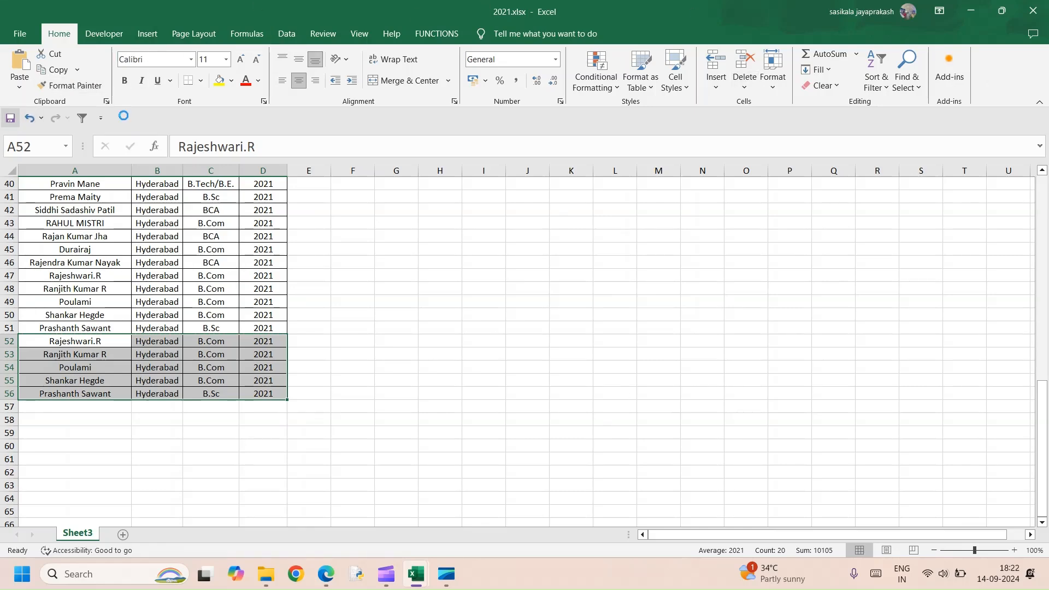
left_click(1032, 10)
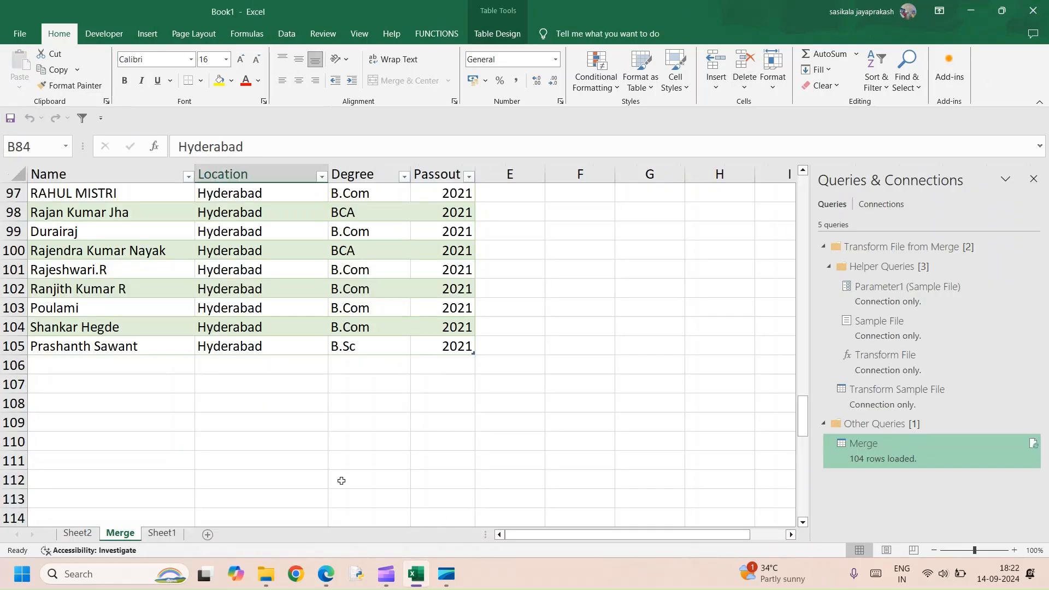
Refresh the merged table in Book1 to load the rows added to 2021.xlsx.
left_click(215, 346)
right_click(221, 341)
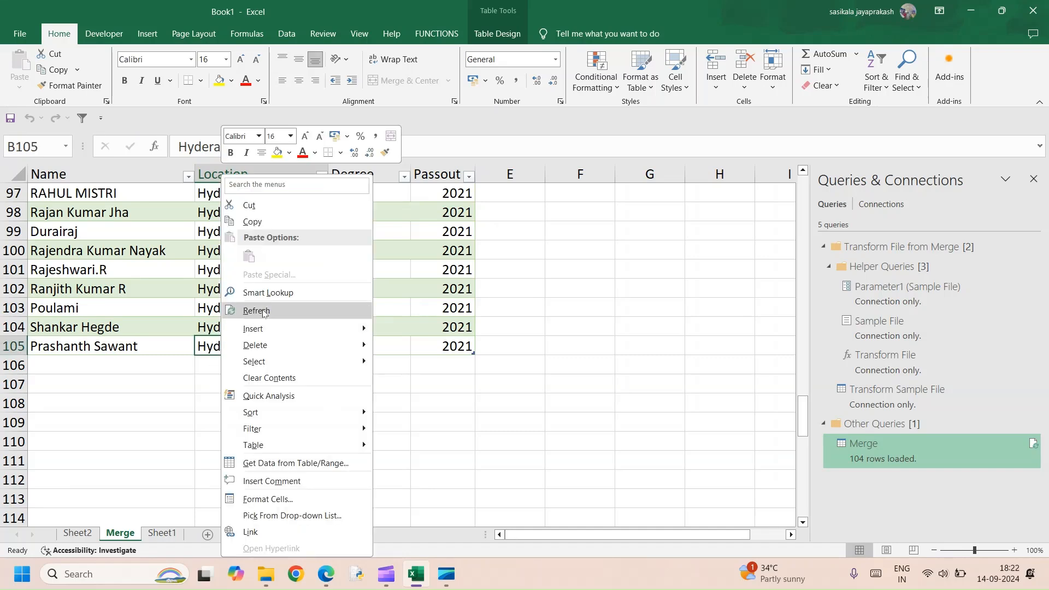
left_click(272, 310)
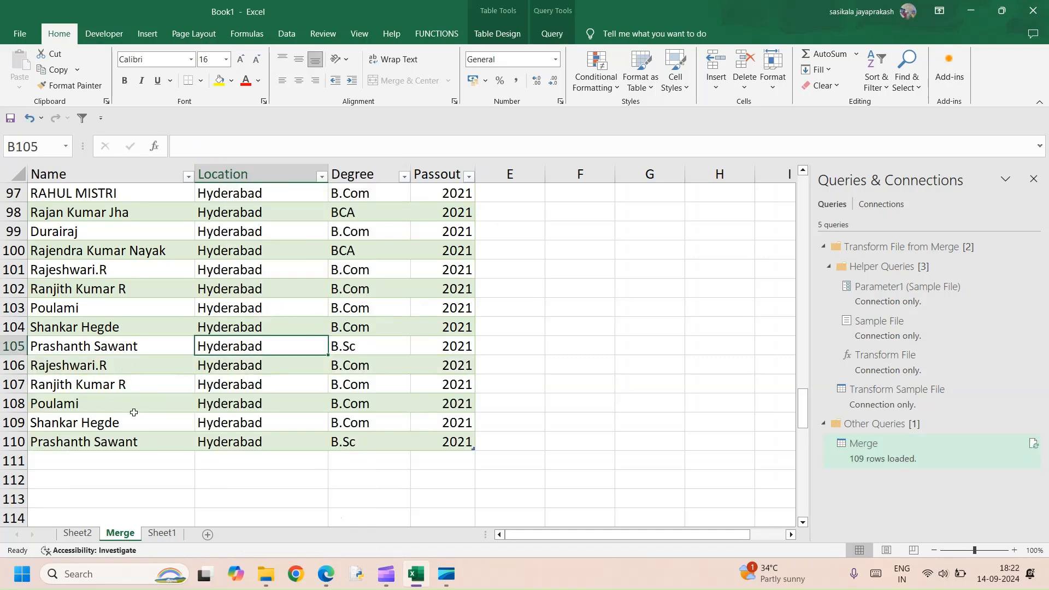